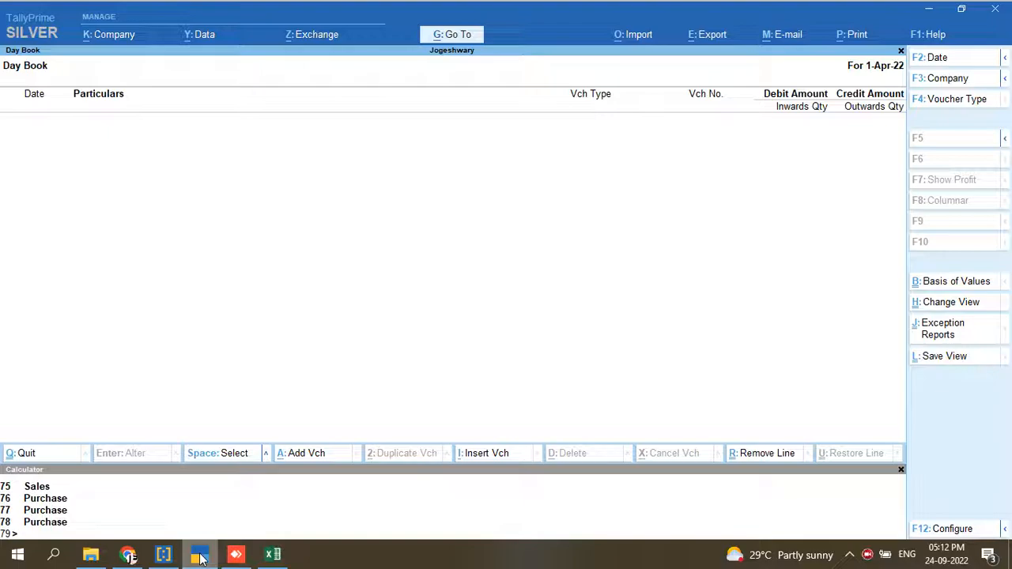
- Switch to Excel and look over the sales and purchase entries on the Sept sheet of the Sales Purchase workbook
click(273, 555)
click(307, 400)
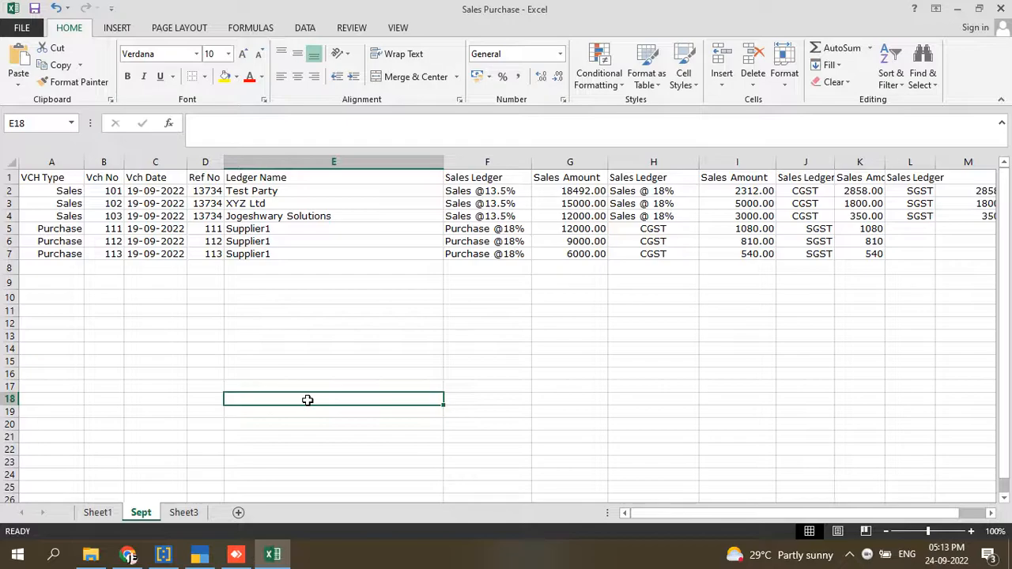
click(241, 555)
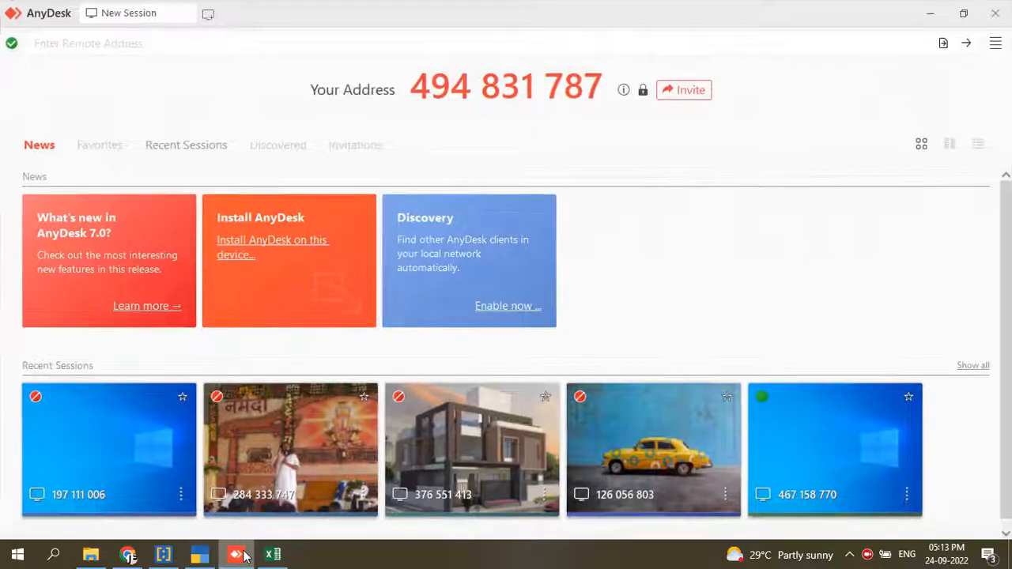
mouse_move(256, 561)
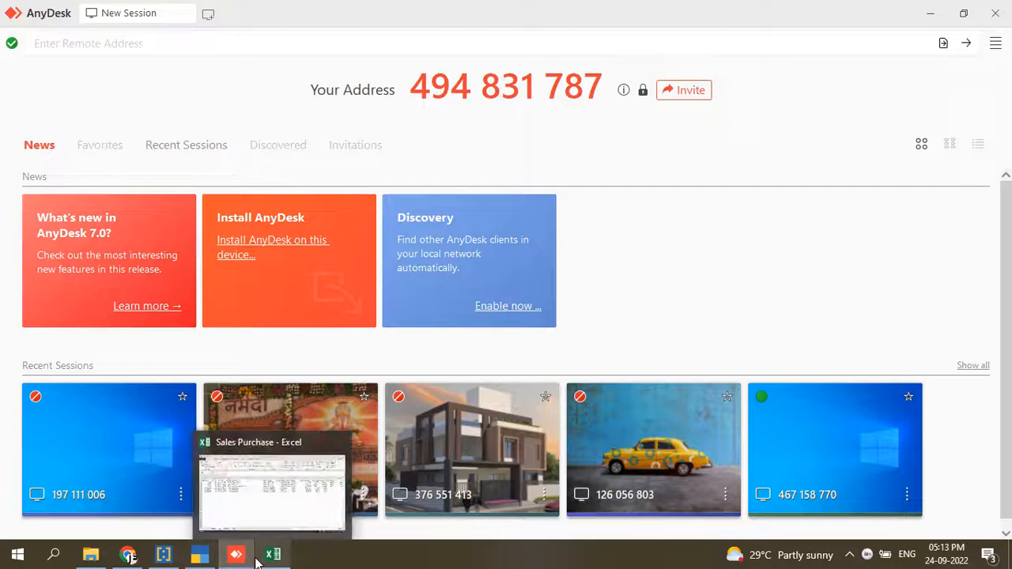
- Switch to TallyPrime, leave the Day Book and select the Alter option in the Gateway of Tally
click(208, 559)
key(Escape)
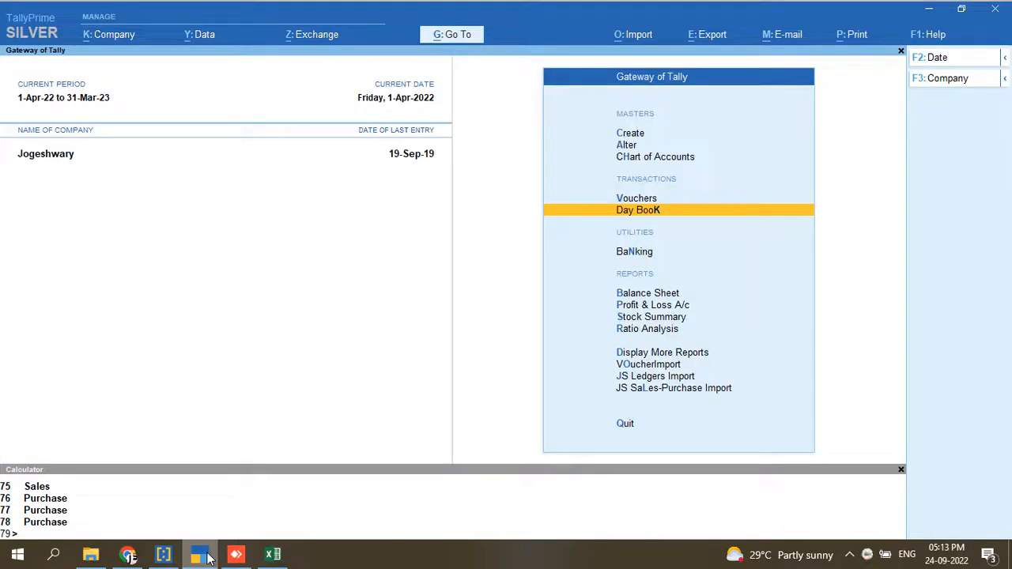
key(Up)
key(Up)
key(Up)
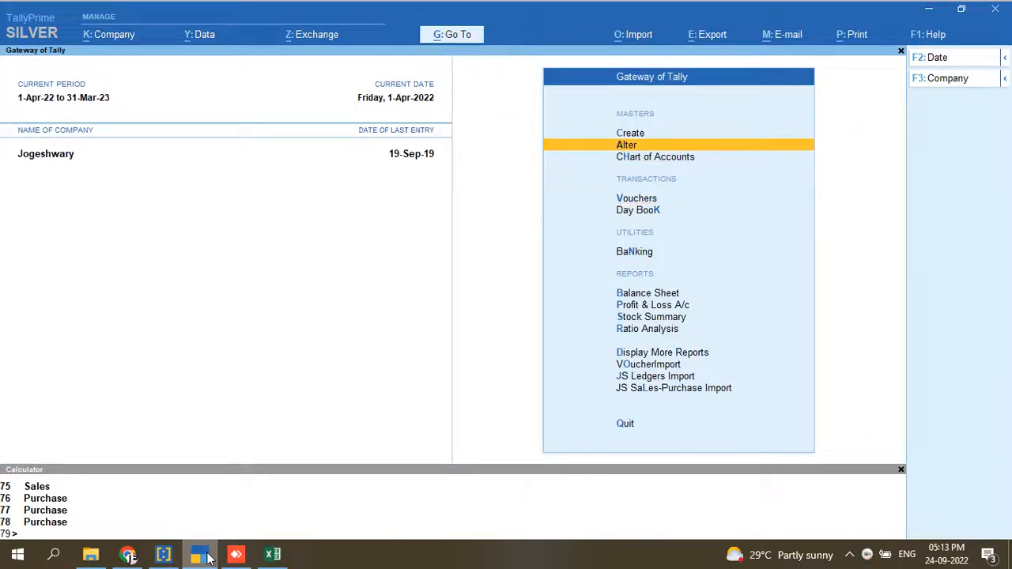
- Switch to Excel, open Sheet3 of the Sales Purchase workbook and go to its first cell, A1
click(273, 556)
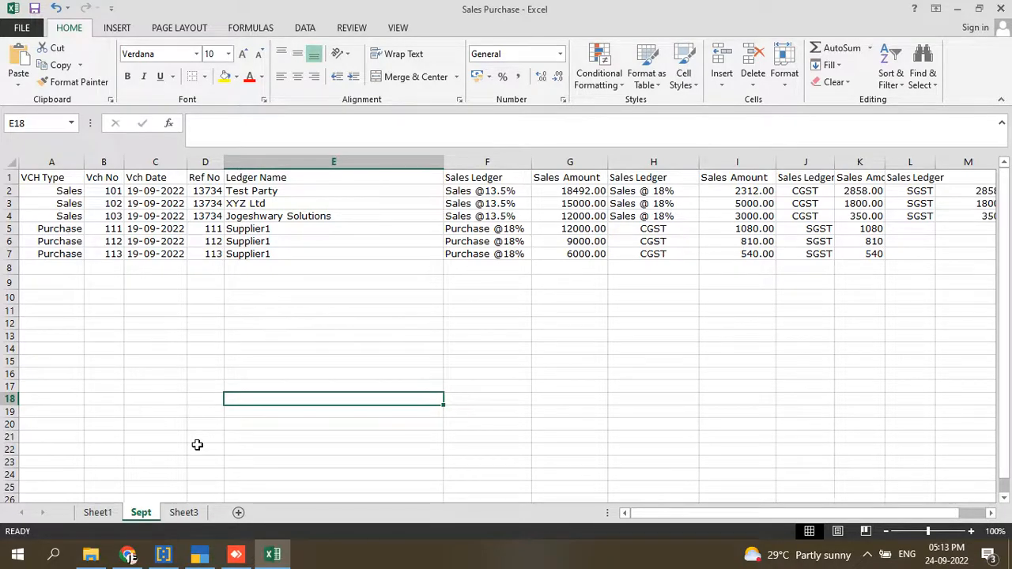
click(184, 512)
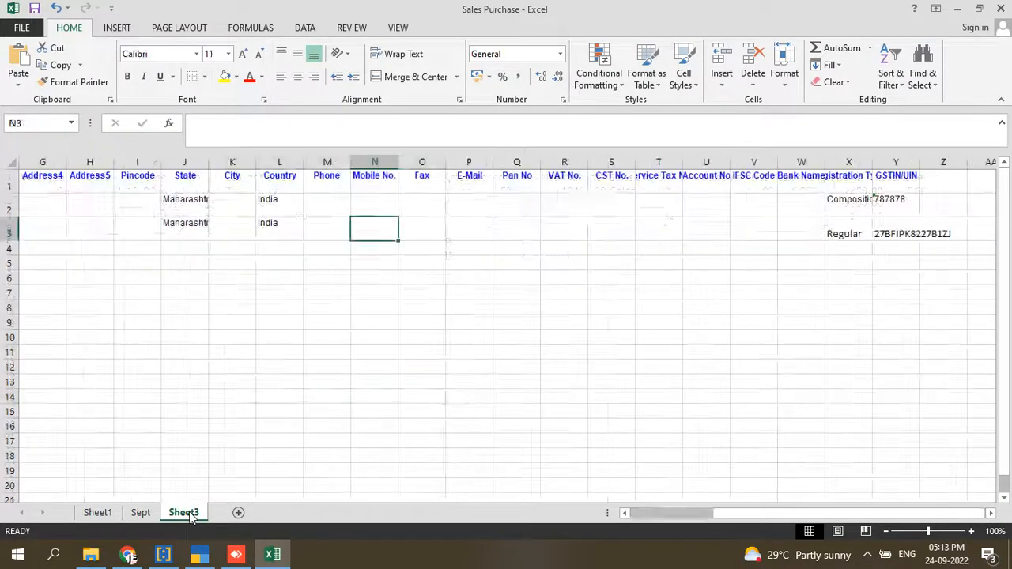
click(146, 335)
key(Up)
key(Up)
key(Up)
key(Up)
key(Up)
key(Up)
key(Up)
key(Up)
key(Up)
key(Left)
key(Left)
key(ctrl+Home)
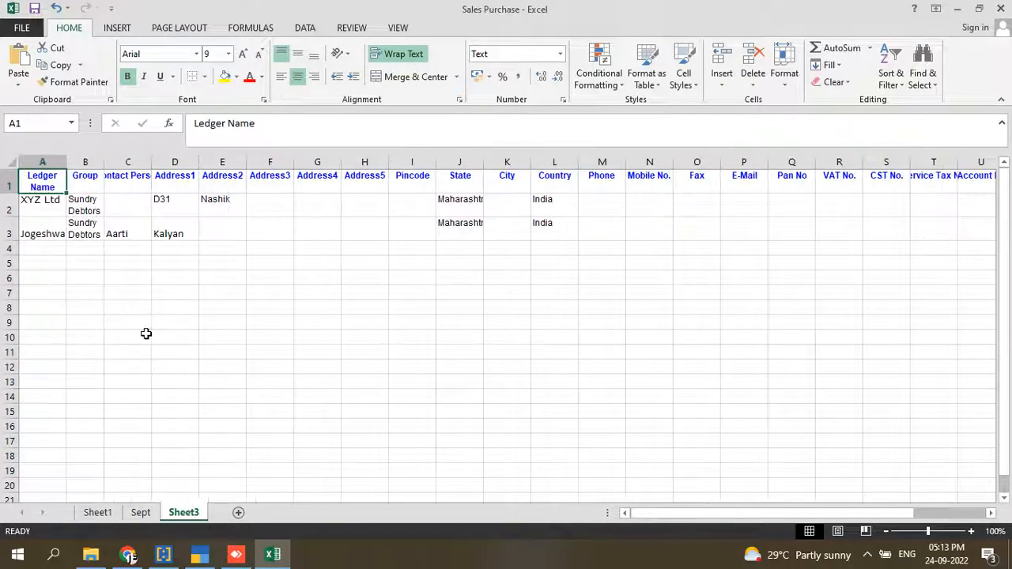
- Examine the XYZ Ltd ledger row on Sheet3 field by field, from Ledger Name across to GSTIN/UIN
key(Down)
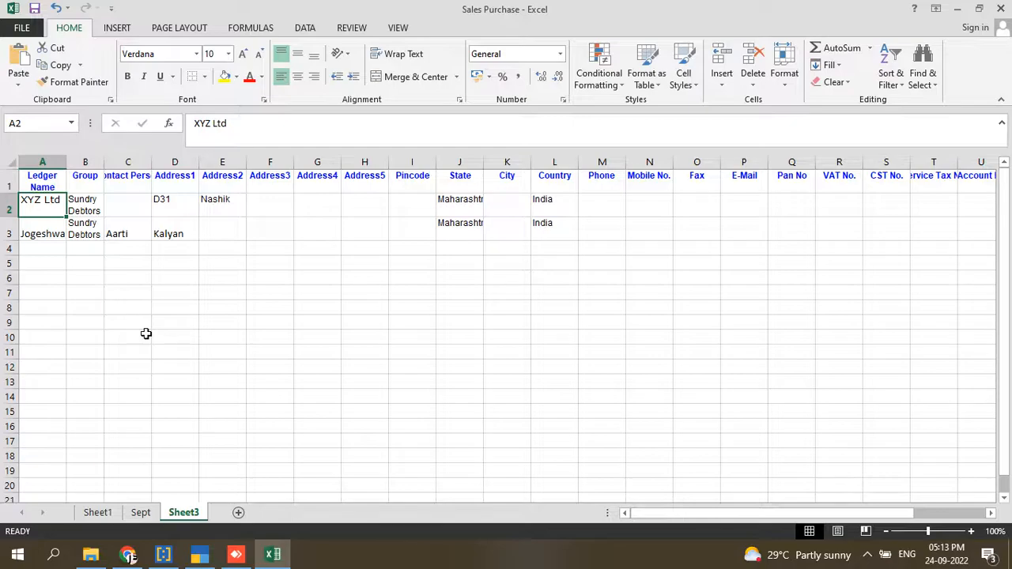
key(Right)
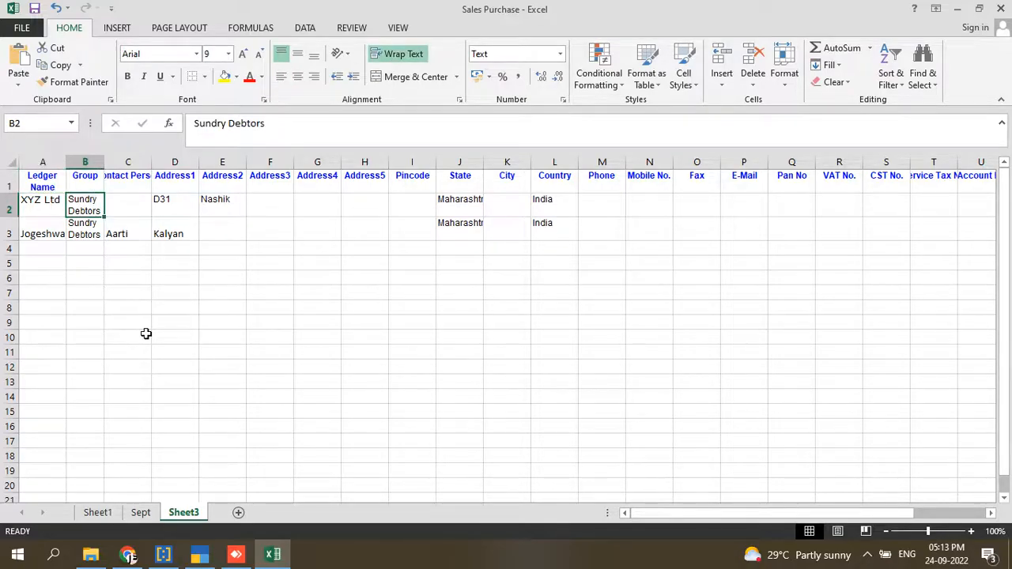
key(Right)
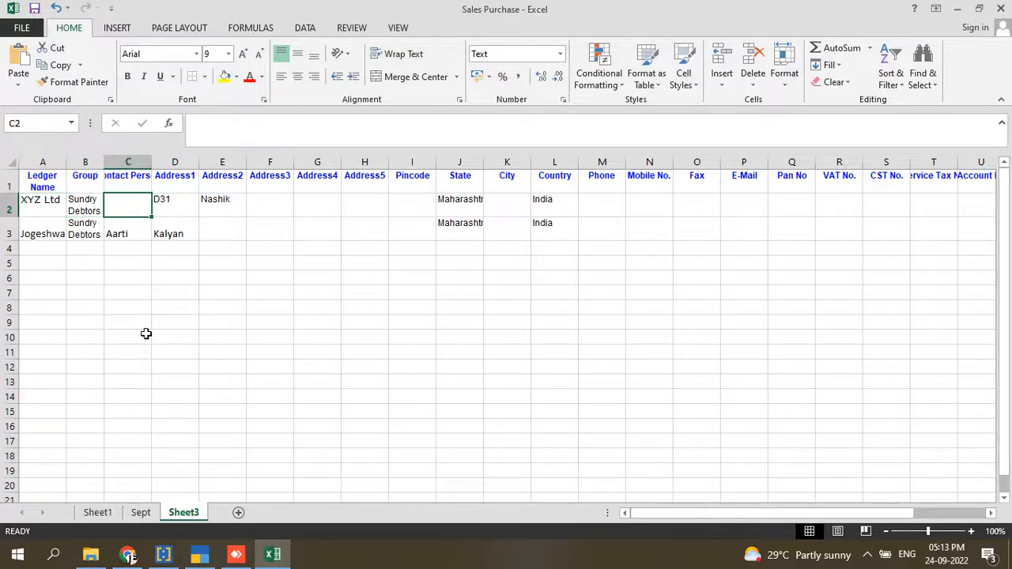
key(Right)
key(Right)
key(Right)
key(Right)
key(Right)
key(Right)
key(Right)
key(Right)
key(Right)
key(Right)
key(Right)
key(Right)
key(Right)
key(Right)
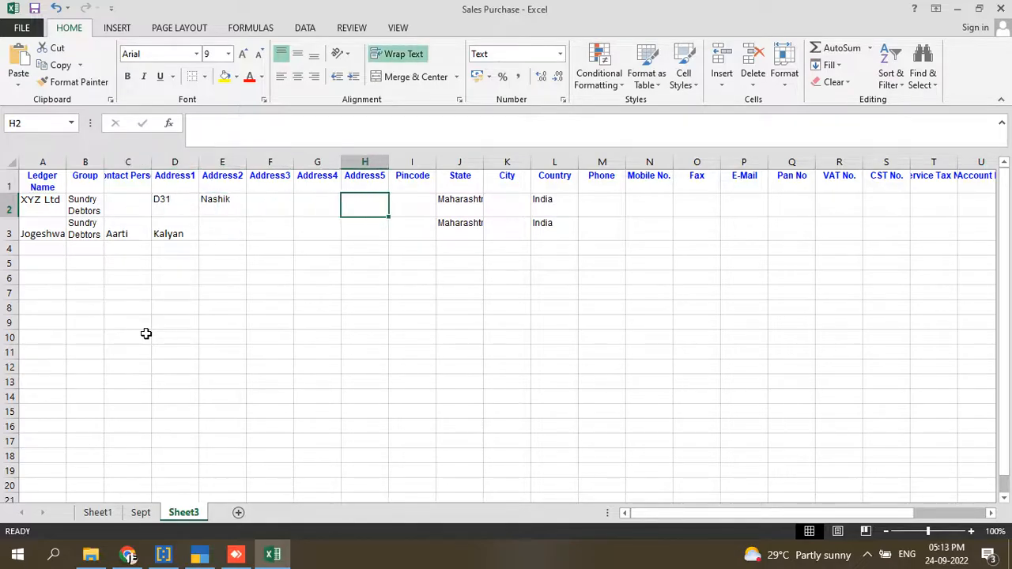
key(Right)
key(Right)
key(Right)
key(Right)
key(Right)
key(Right)
key(Right)
key(Right)
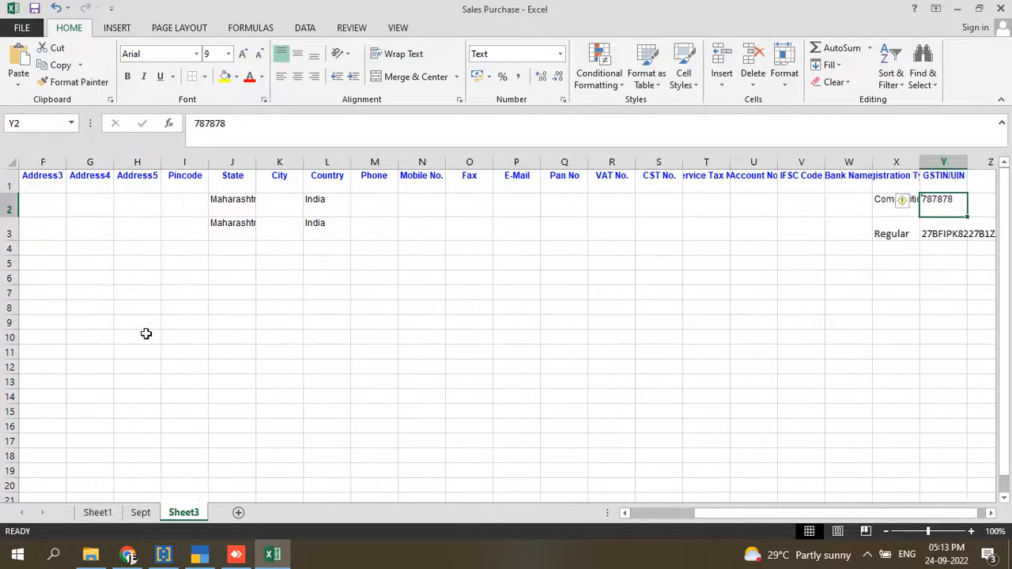
- Go through the Jogeshwary Solutions ledger row on Sheet3 from GSTIN/UIN back to Ledger Name
key(Down)
key(Left)
key(Left)
key(Left)
key(Left)
key(Left)
key(Left)
key(Left)
key(Left)
key(Left)
key(Left)
key(Left)
key(Left)
key(Left)
key(Left)
key(Left)
key(Left)
key(Left)
key(Left)
key(Left)
key(Left)
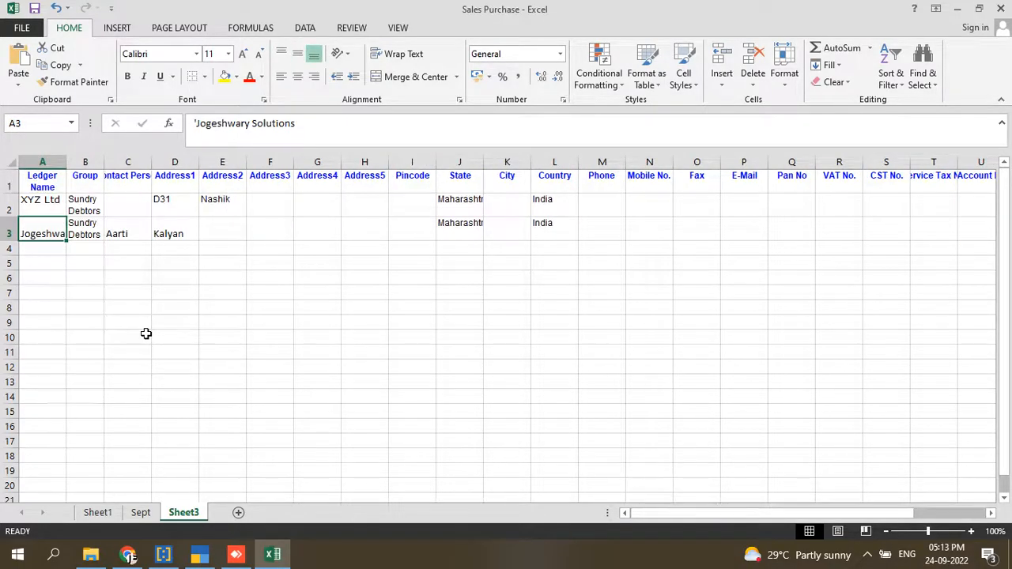
- Switch to TallyPrime and open the list of ledgers under master alteration to check which ledgers exist
click(198, 556)
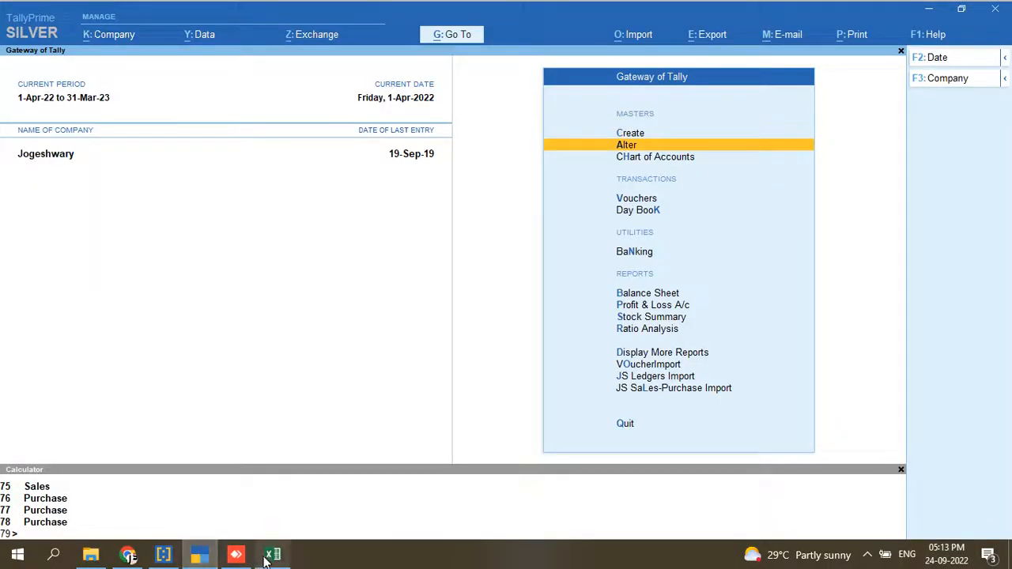
key(Return)
key(Down)
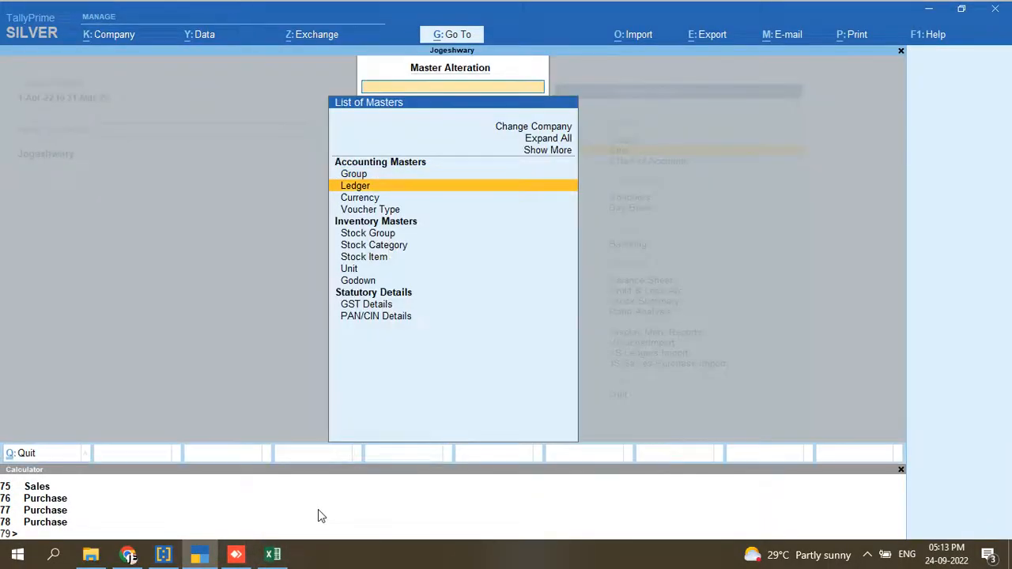
key(Return)
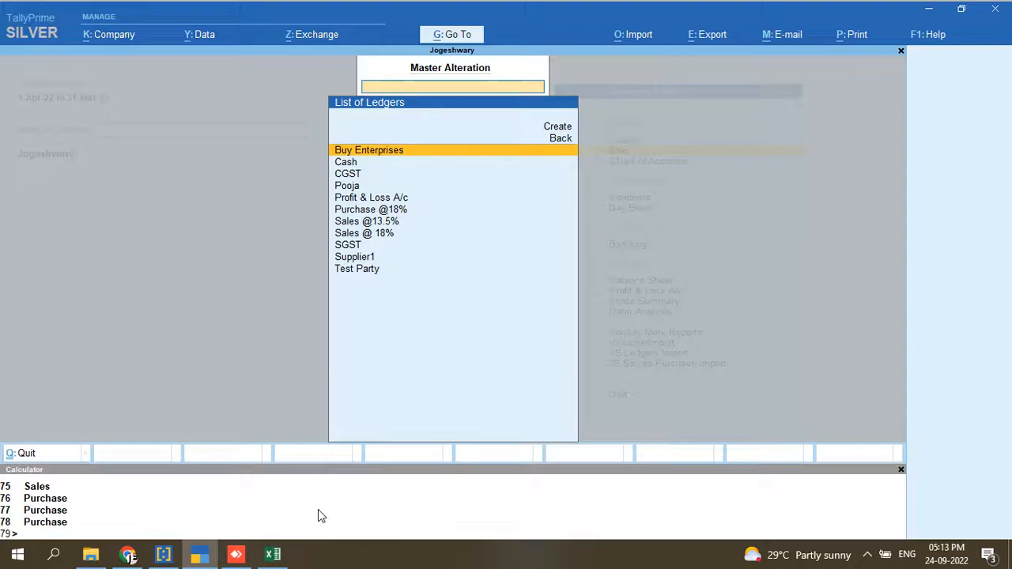
- Switch to Excel and widen the Ledger Name column on Sheet3 to fit its contents
click(273, 555)
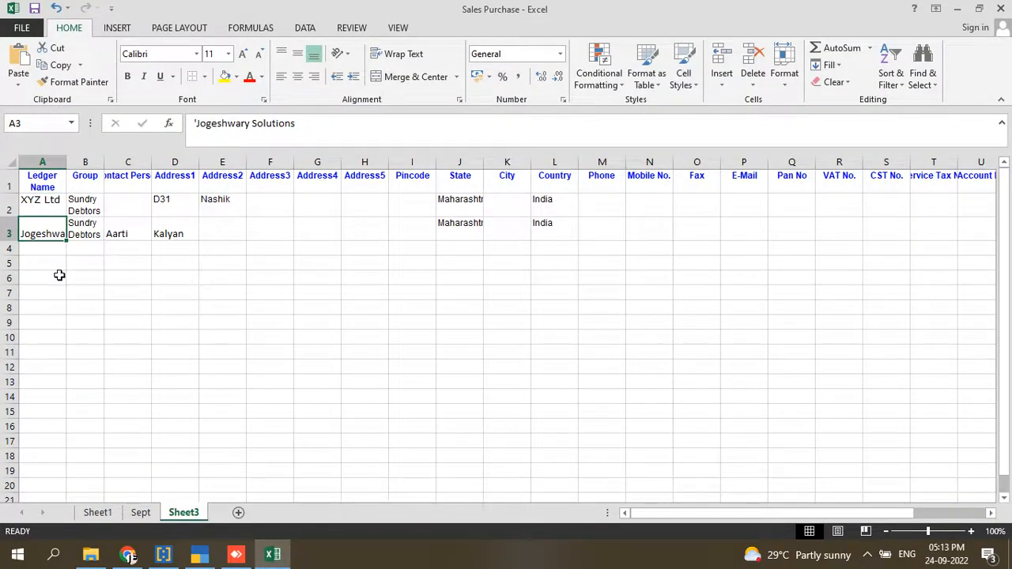
drag(68, 163, 67, 163)
double_click(67, 163)
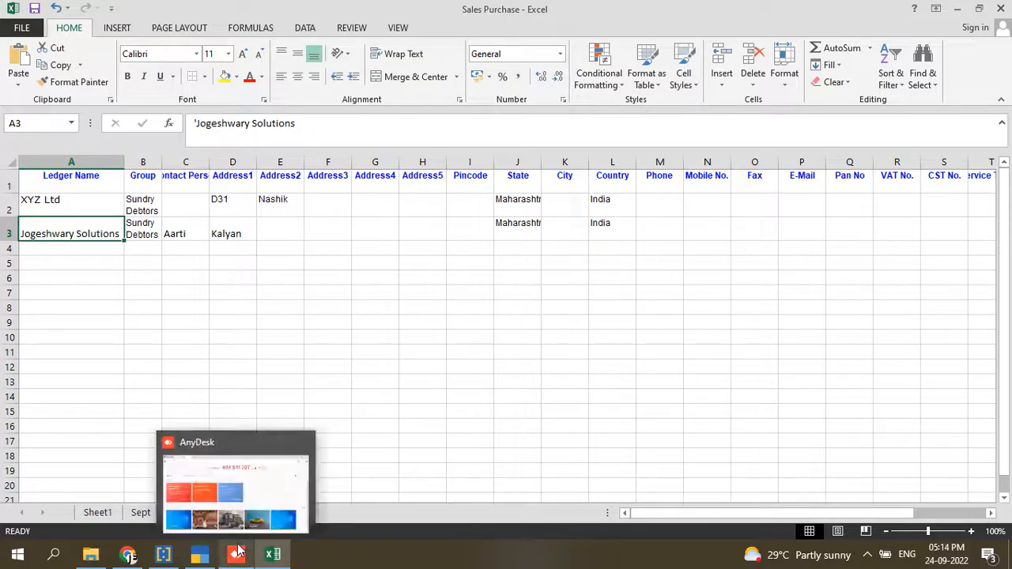
- Switch to TallyPrime, leave the ledger list and open JS Ledgers Import from the Gateway of Tally
click(203, 558)
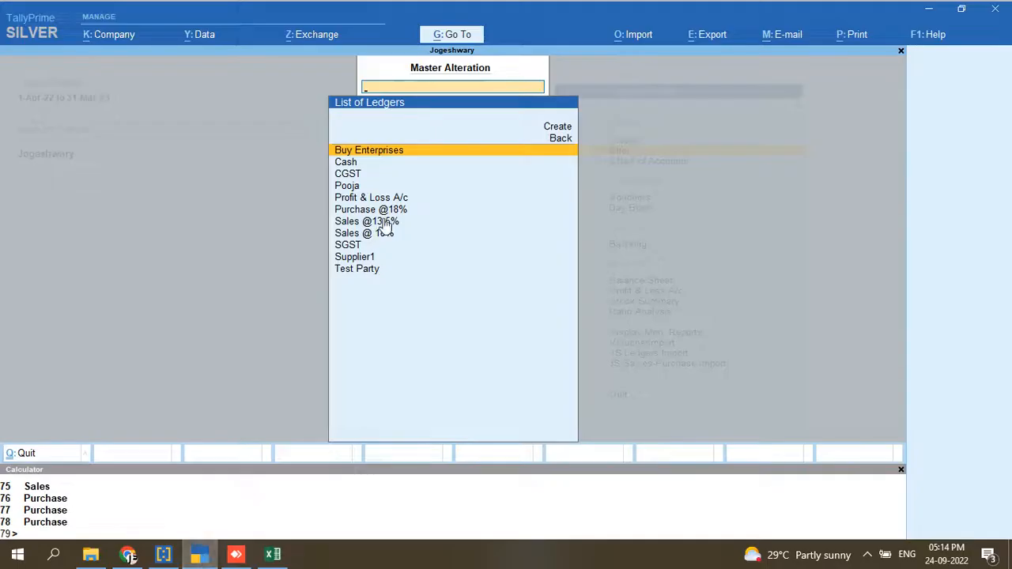
key(Escape)
key(Escape)
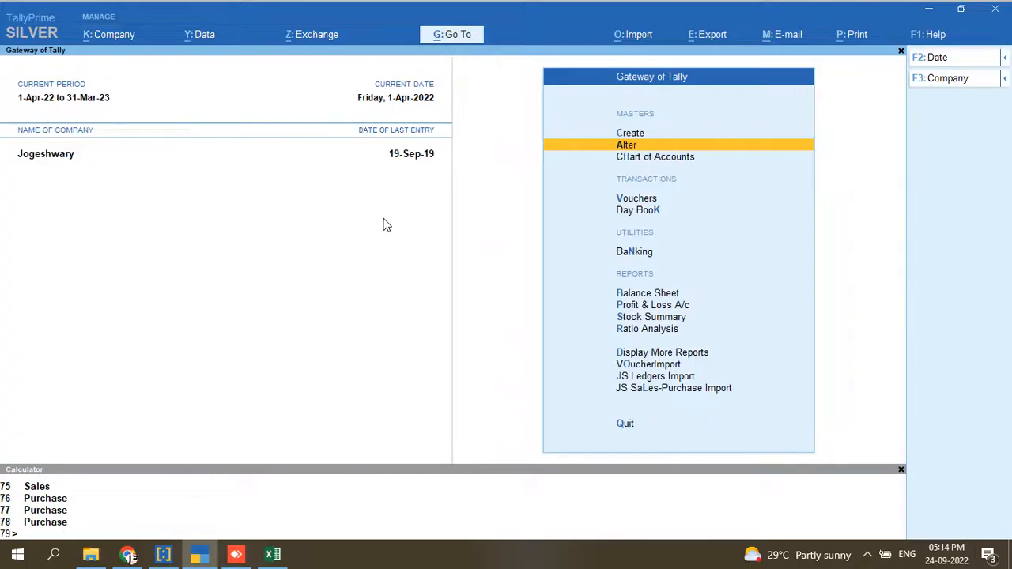
key(Down)
key(Down)
key(Down)
key(Down)
key(Down)
key(Down)
key(Down)
key(Down)
key(Down)
key(Down)
key(Down)
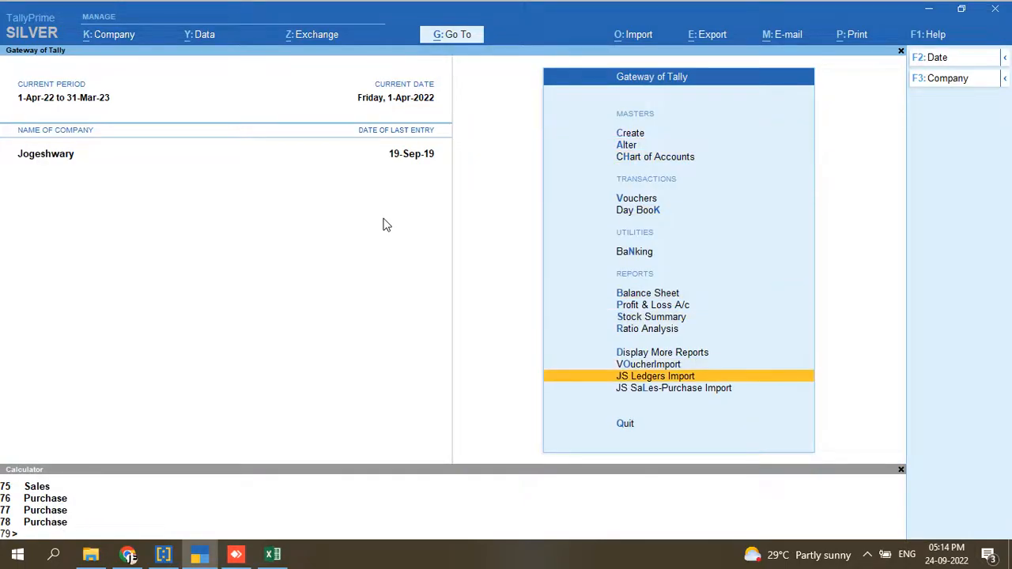
key(Return)
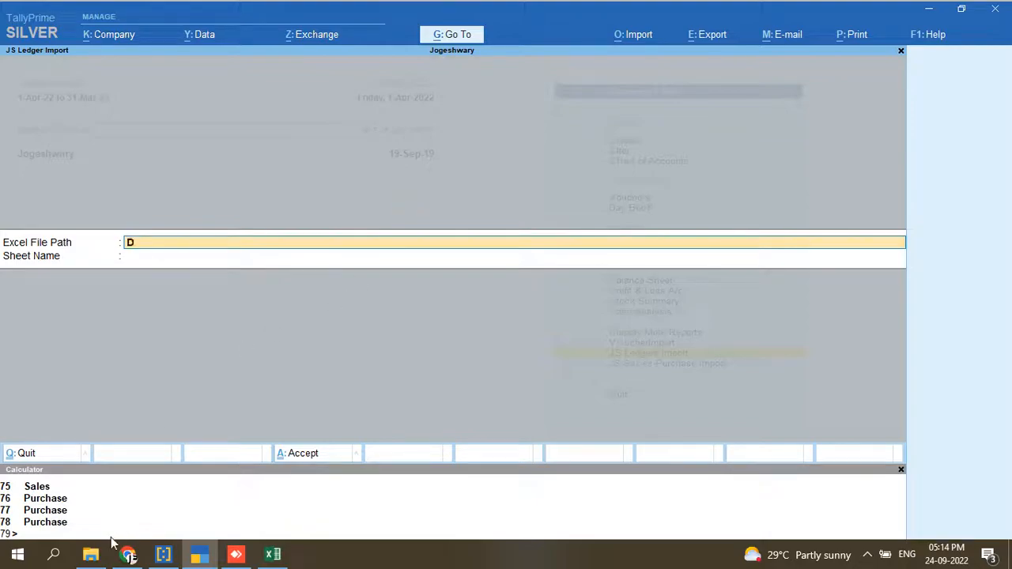
- Switch to File Explorer and copy the full path D:\Cust Data\Import\Import 3.0\Sales Purchase.xlsx
click(93, 556)
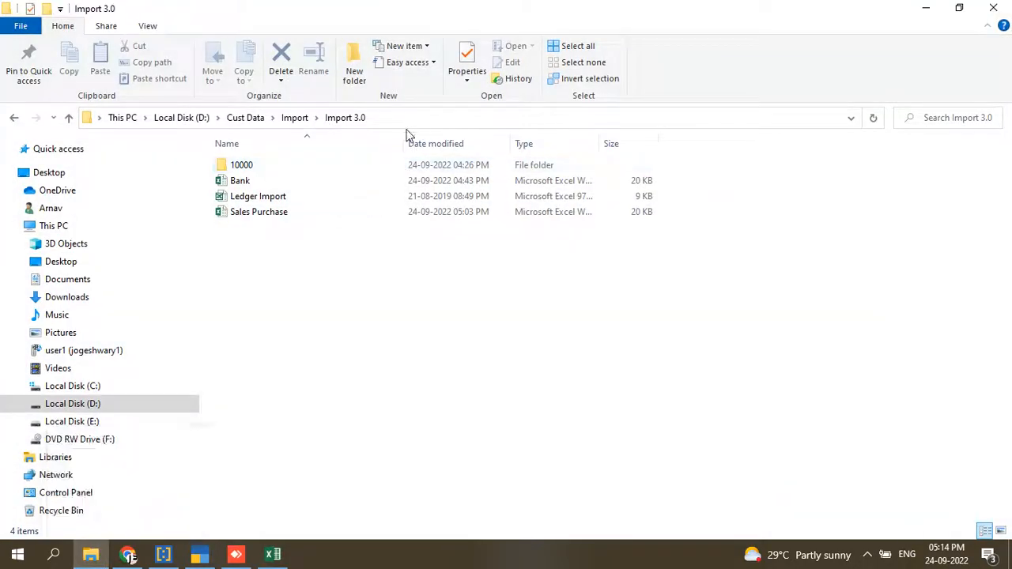
click(394, 117)
click(395, 117)
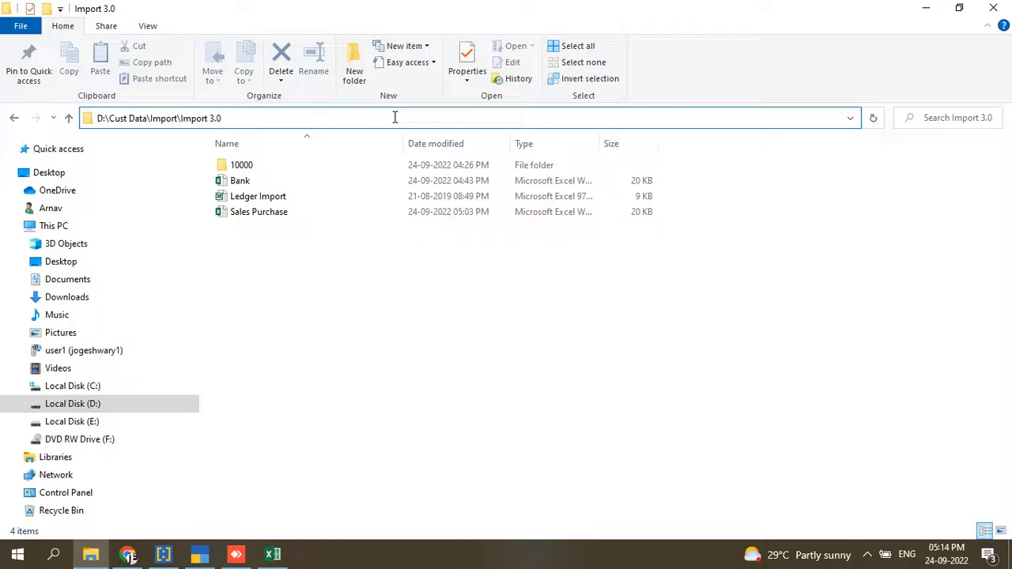
text(\)
key(Down)
key(Down)
key(Down)
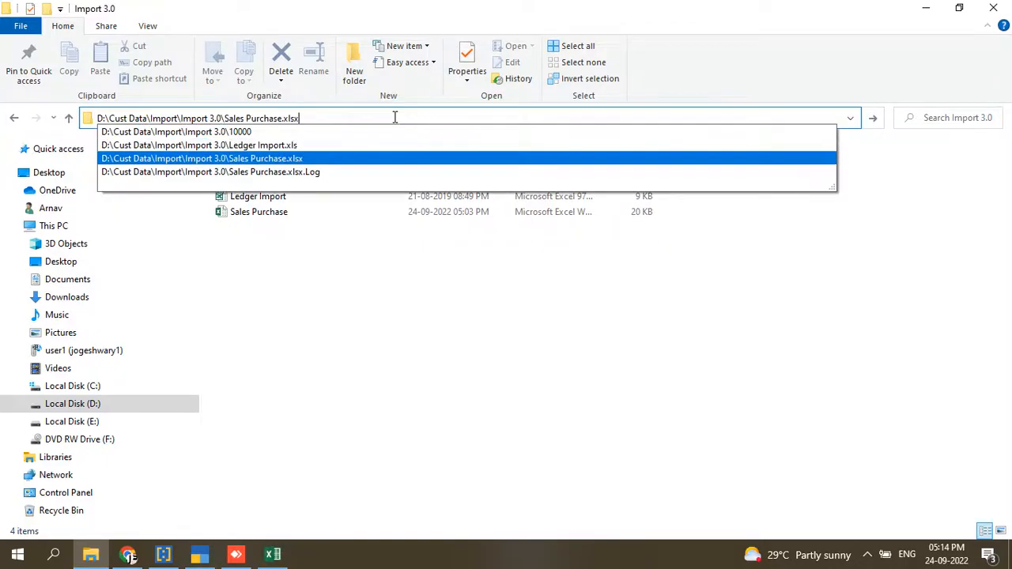
key(ctrl+a)
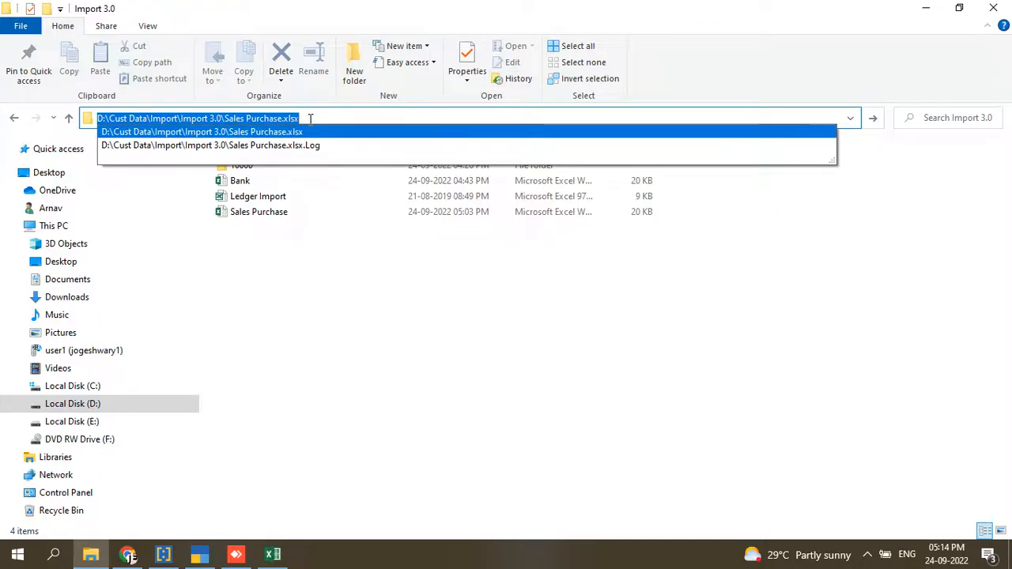
click(286, 262)
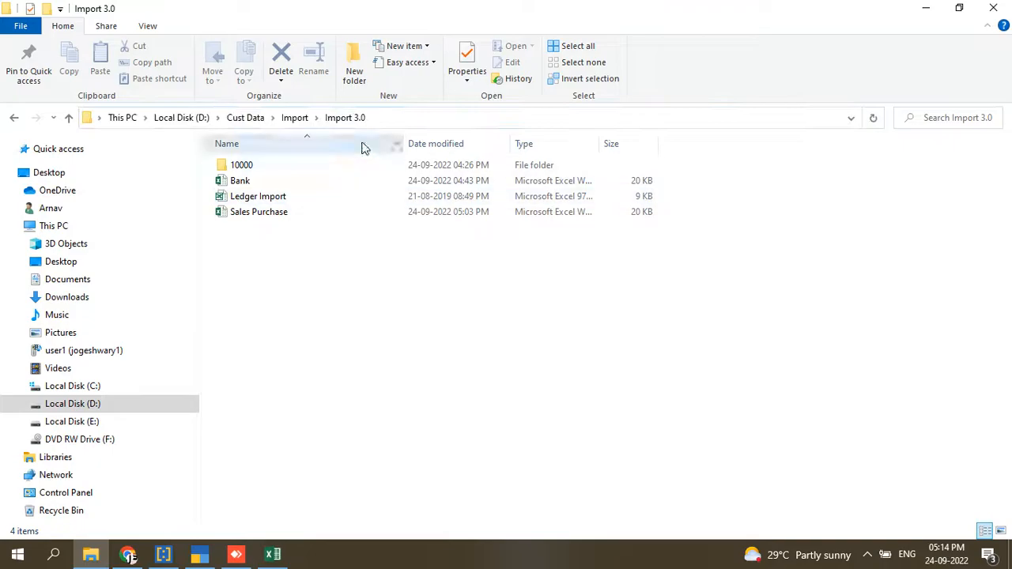
click(417, 119)
click(416, 114)
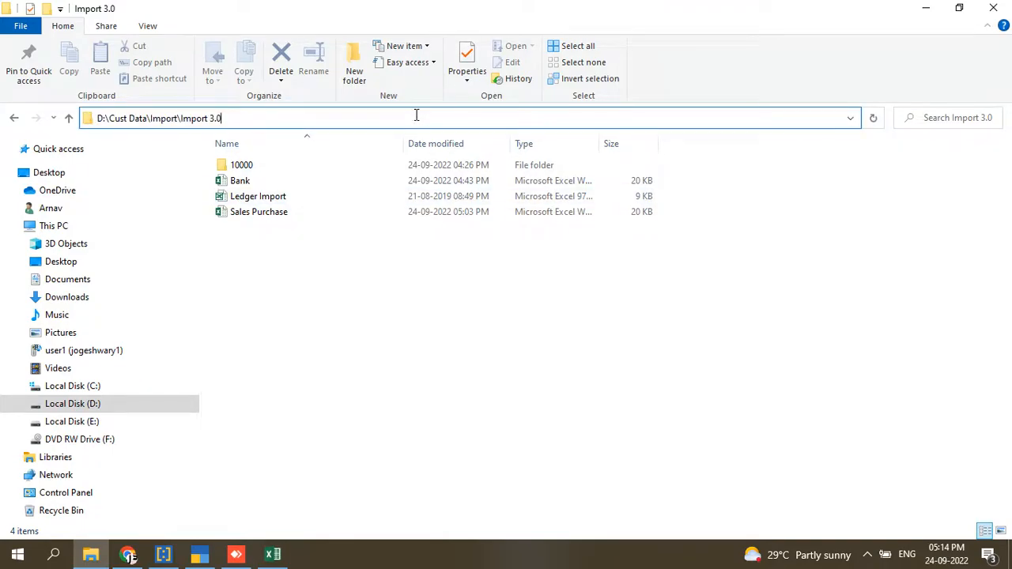
- Switch to TallyPrime and set the ledger import's Excel file path to D:\Cust Data\Import\Import 3.0\Sales Purchase.xlsx
click(199, 555)
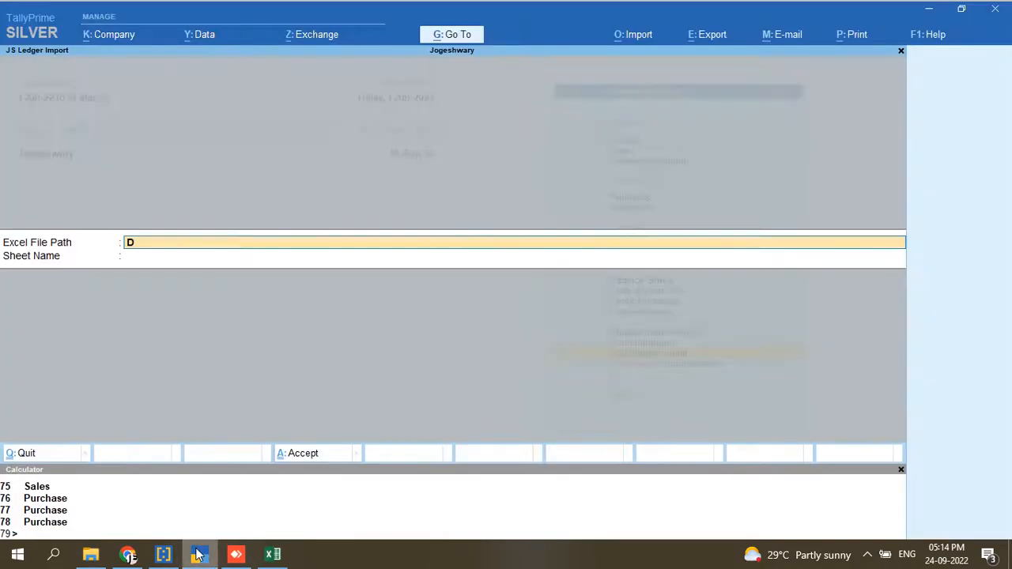
key(ctrl+alt+v)
key(Return)
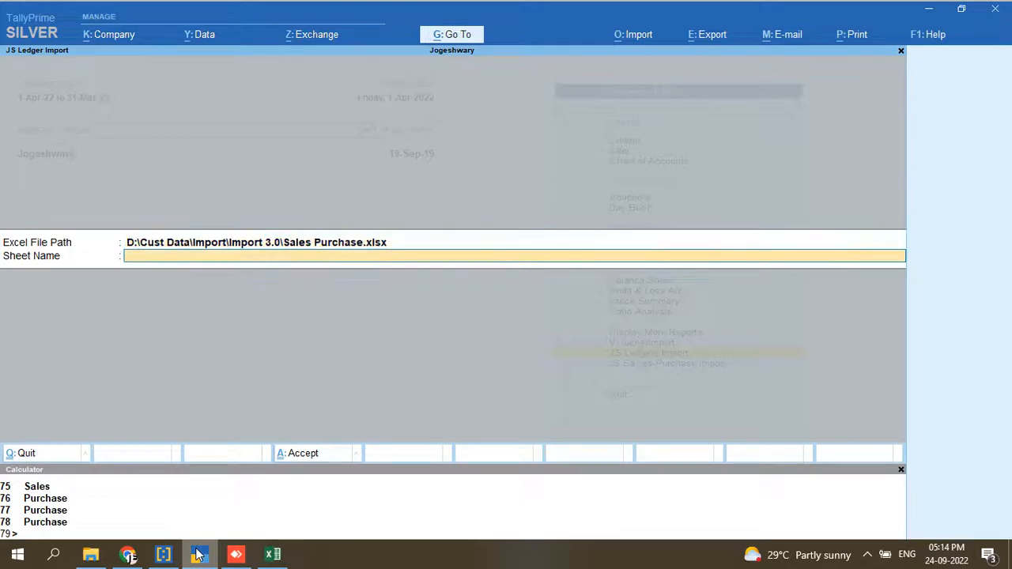
- Check the ledger sheet's name in Excel, set the import's sheet name to Sheet3 and run the ledger master import
click(277, 559)
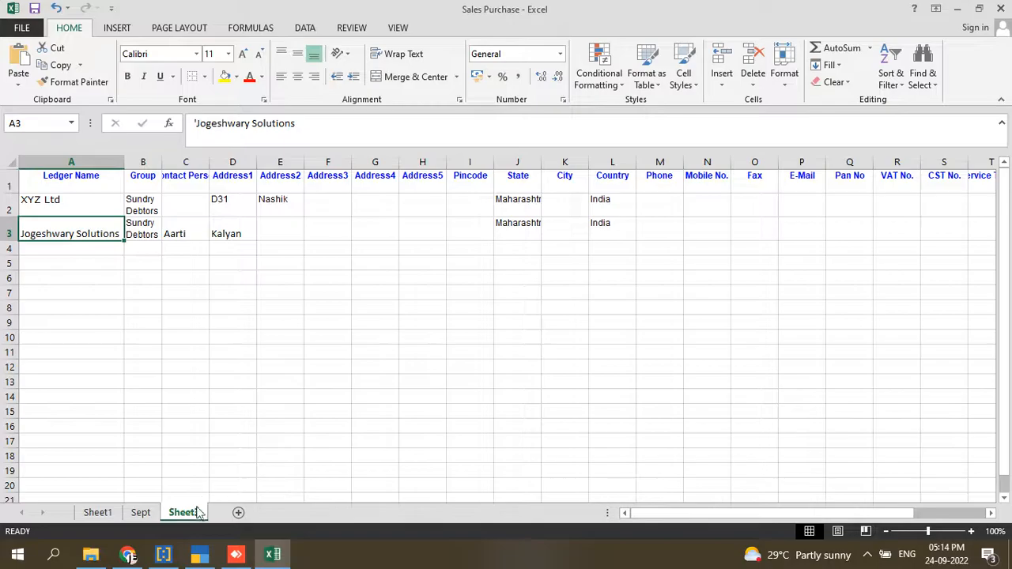
click(200, 557)
text(Sheet)
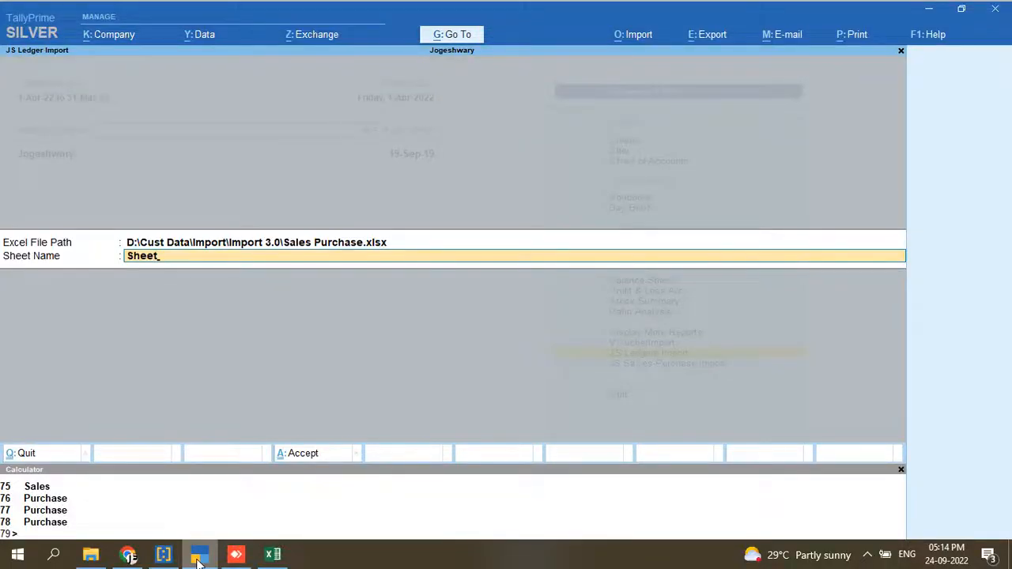
key(Return)
key(Return)
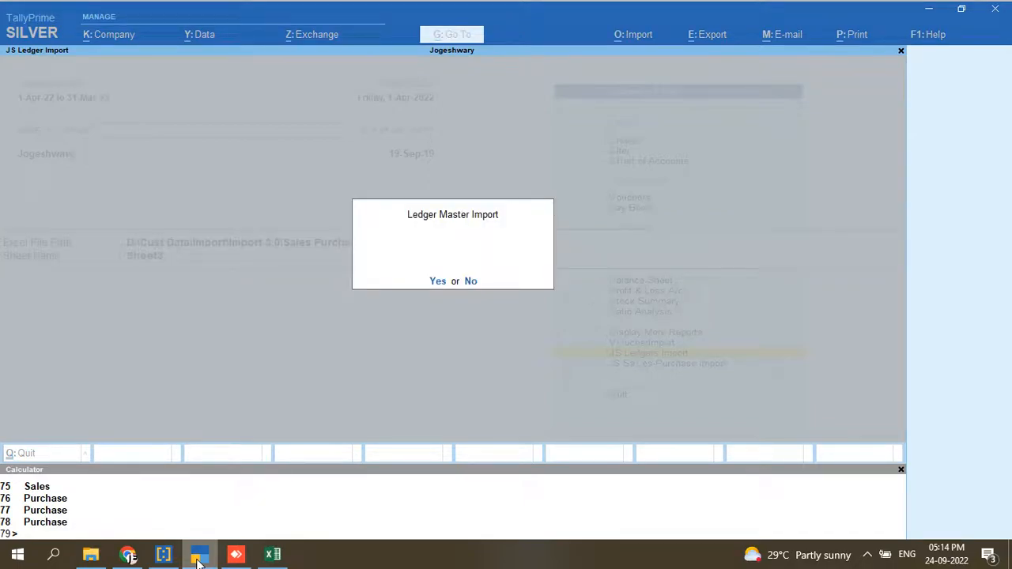
key(Return)
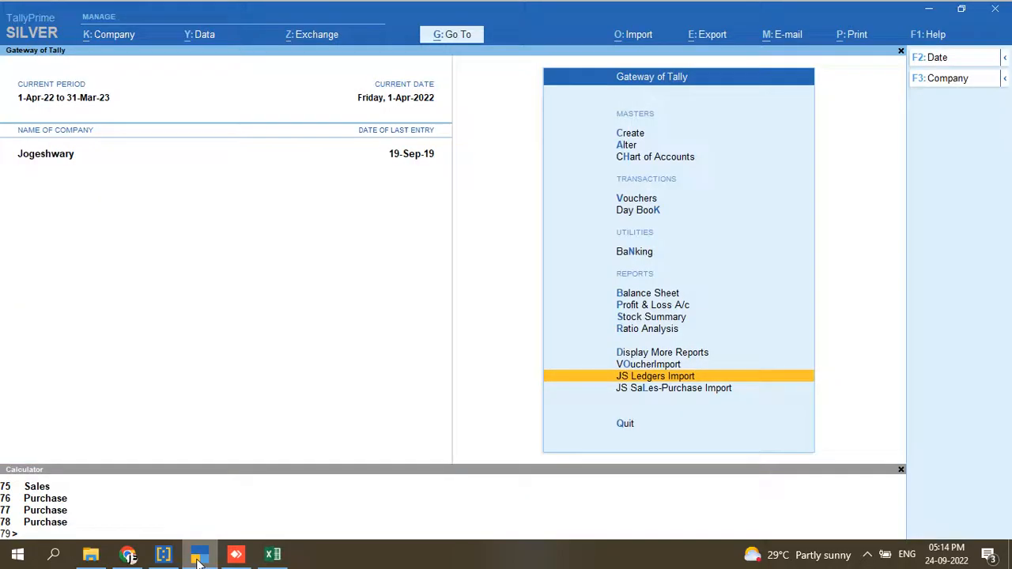
- Open the ledger alteration list, check the imported ledgers down to XYZ Ltd and return to the Gateway of Tally
key(a)
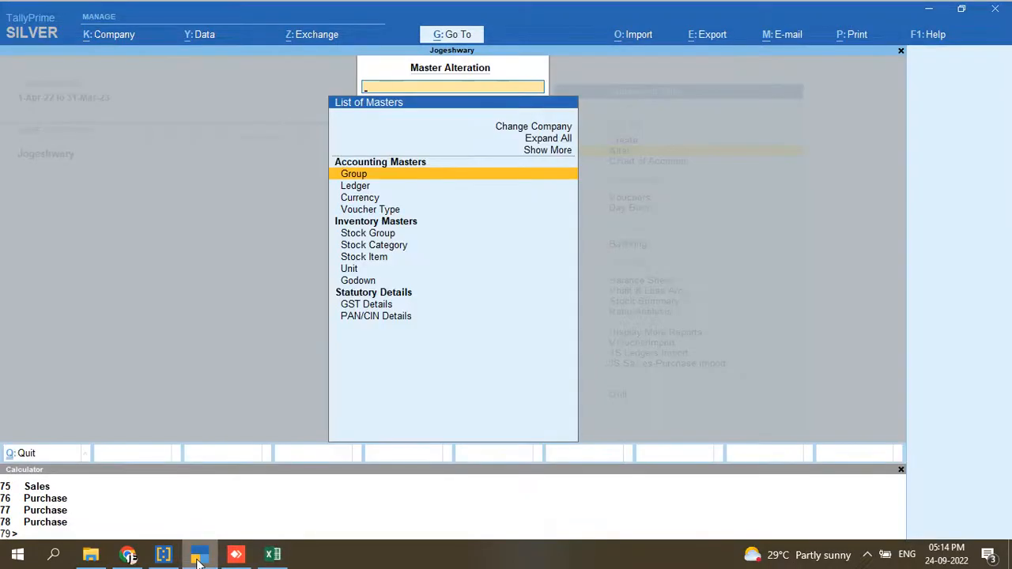
key(Down)
key(Return)
key(Down)
key(Down)
key(Down)
key(Down)
key(Down)
key(Down)
key(Down)
key(Down)
key(Down)
key(Down)
key(Down)
key(Down)
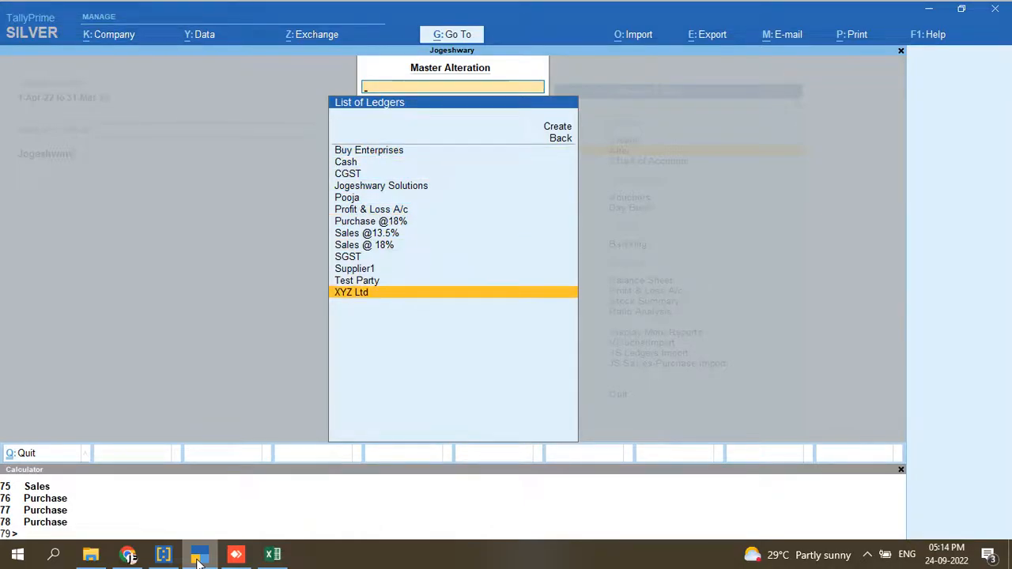
key(Escape)
key(Escape)
key(Escape)
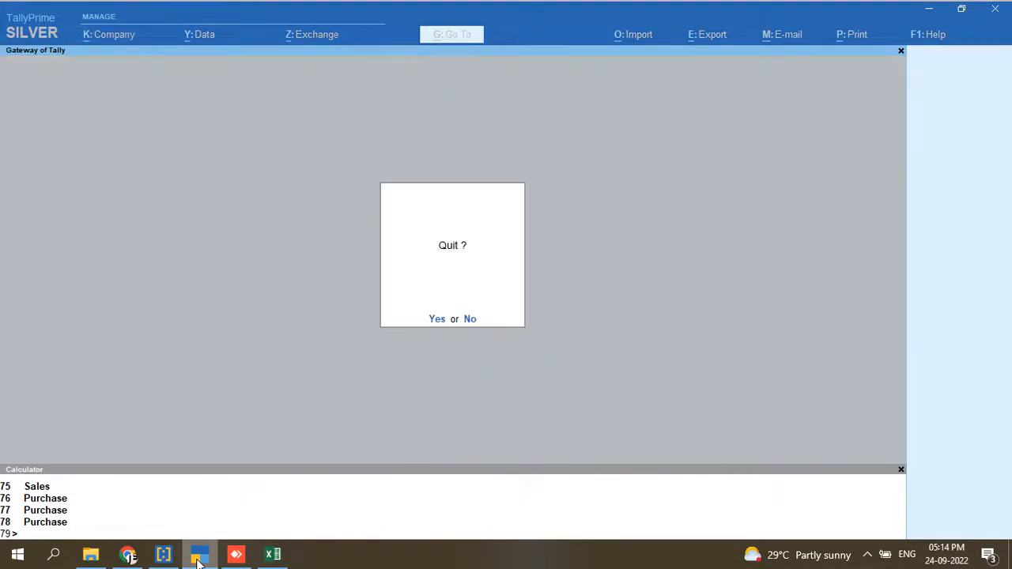
key(Escape)
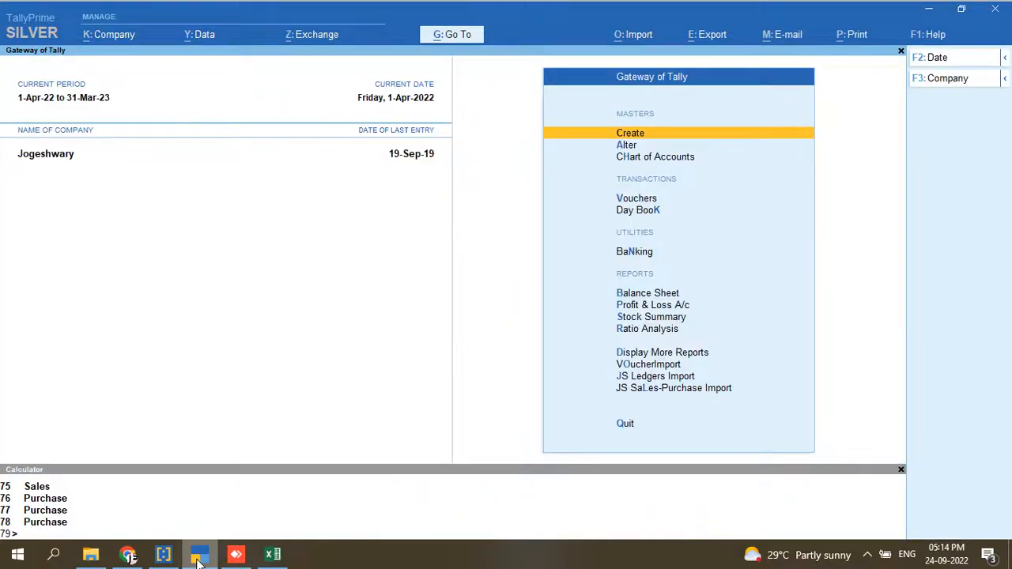
- Highlight the JS Sales-Purchase Import entry on the Gateway of Tally
key(Down)
key(Down)
key(Down)
key(Down)
key(Down)
key(Down)
key(Down)
key(Down)
key(Down)
key(Down)
key(Down)
key(Down)
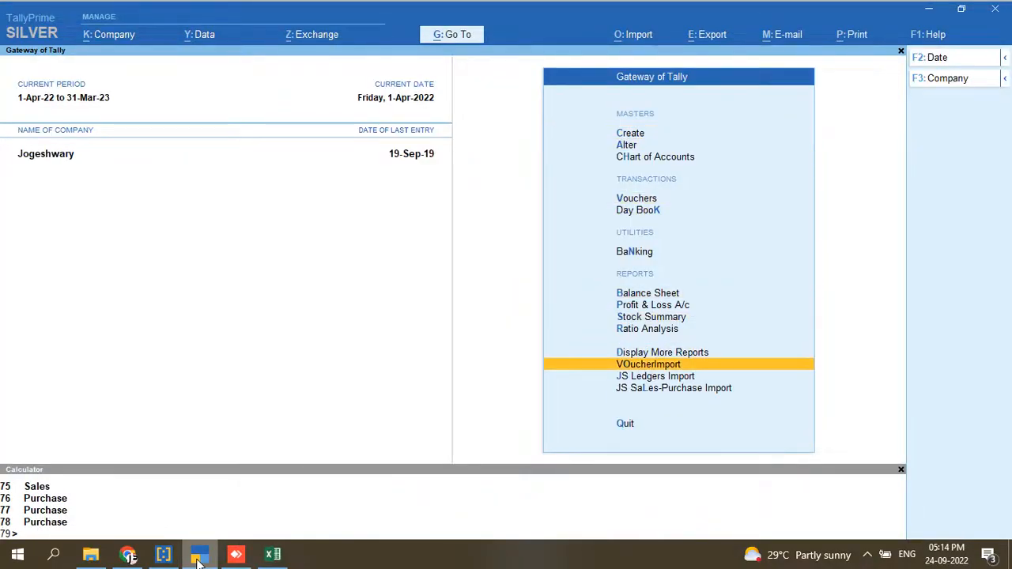
key(Down)
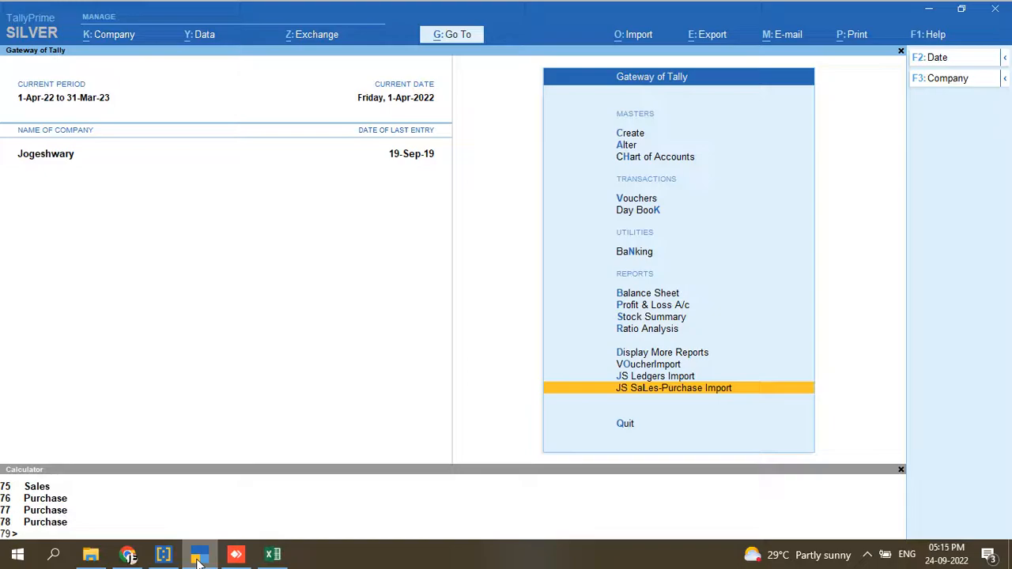
- Switch to Excel and examine the voucher type, number, date, reference and ledger name columns on the Sept sheet
click(273, 554)
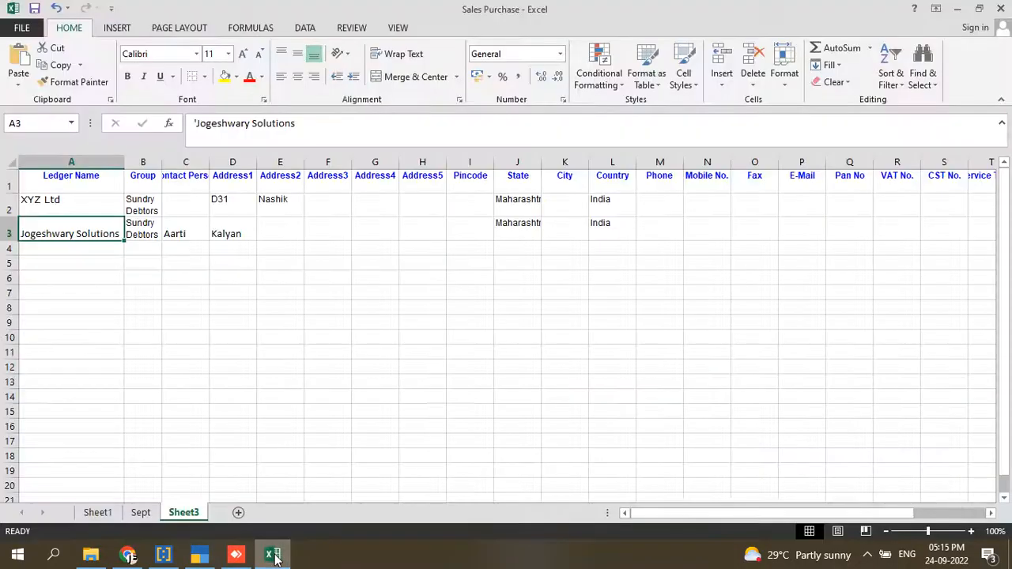
click(146, 518)
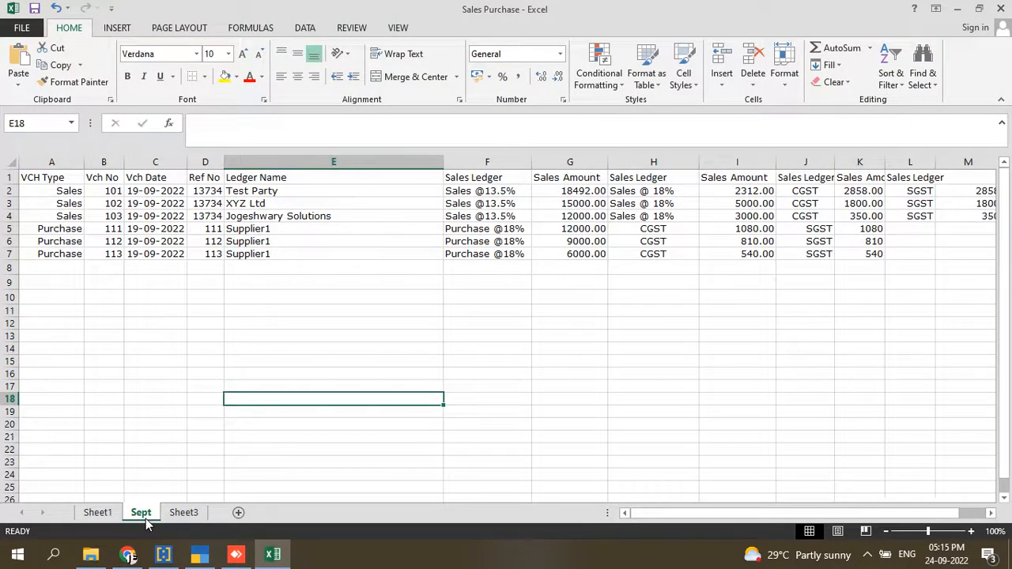
click(137, 204)
key(Up)
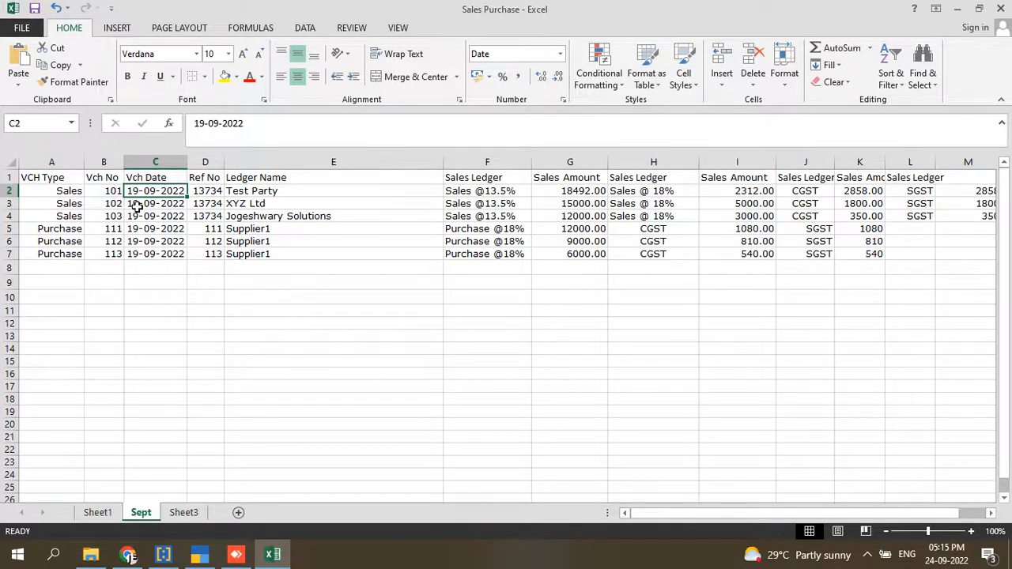
key(Right)
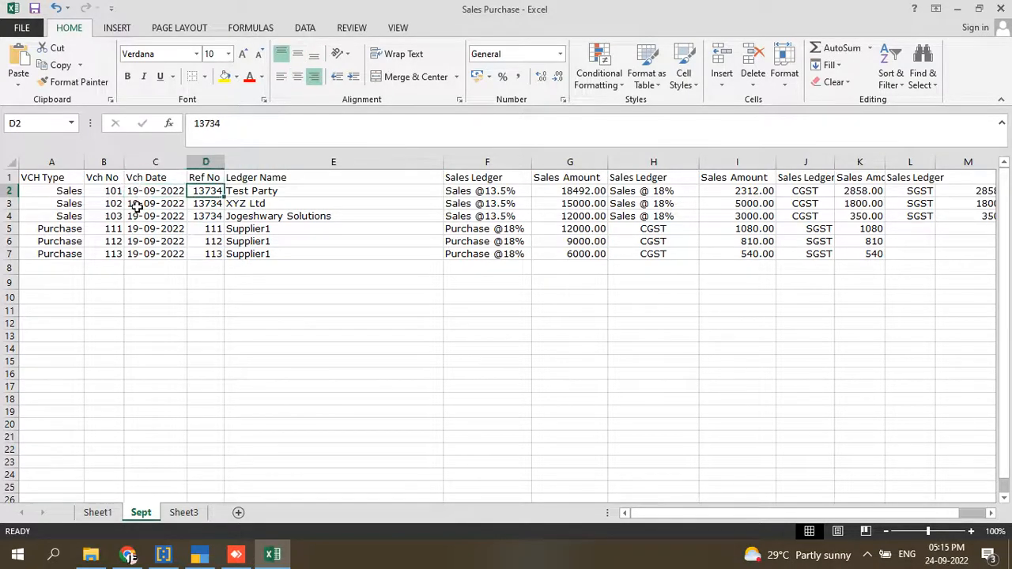
key(Left)
key(Left)
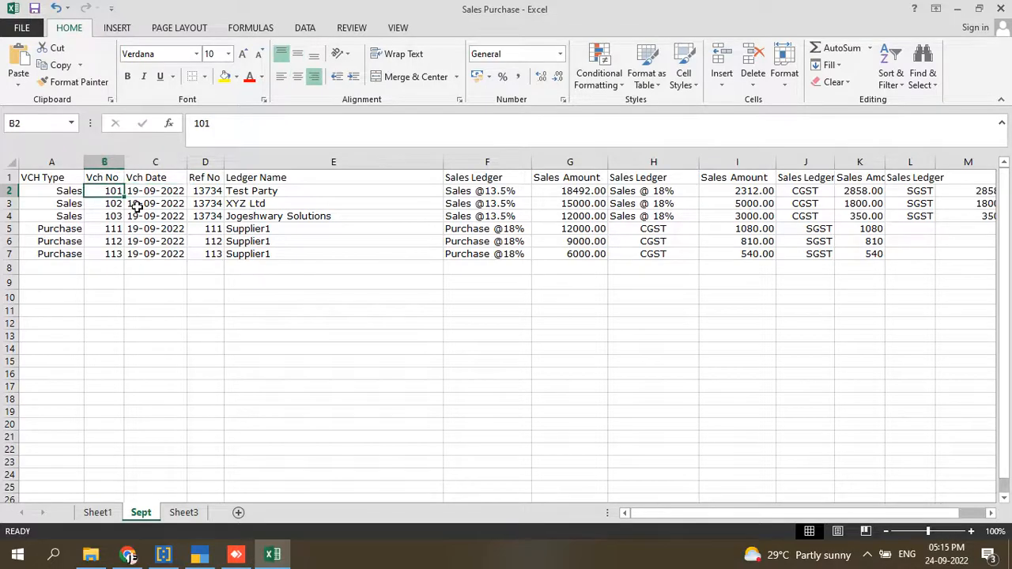
key(Down)
key(Down)
key(Right)
key(Right)
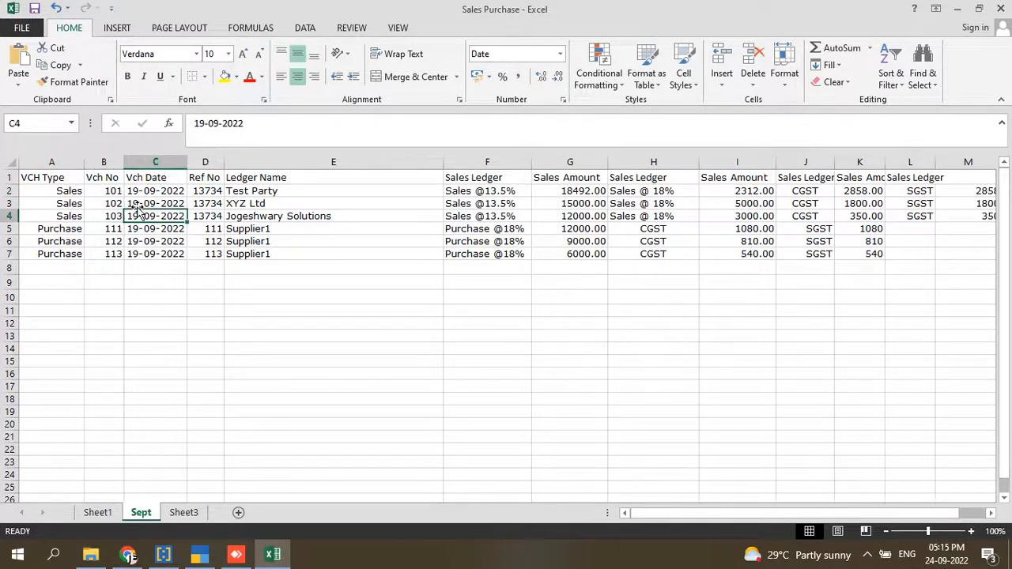
key(Up)
key(Right)
key(Up)
key(Up)
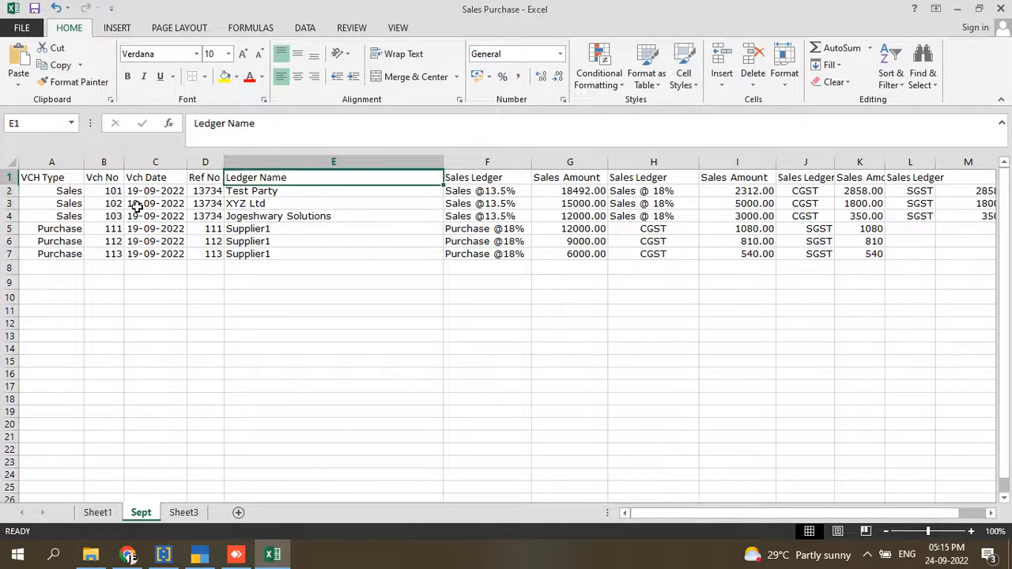
- Examine the sales ledger, sales amount, CGST and SGST columns along the first voucher's row on the Sept sheet
key(Right)
key(Down)
key(Right)
key(Right)
key(Right)
key(Right)
key(Right)
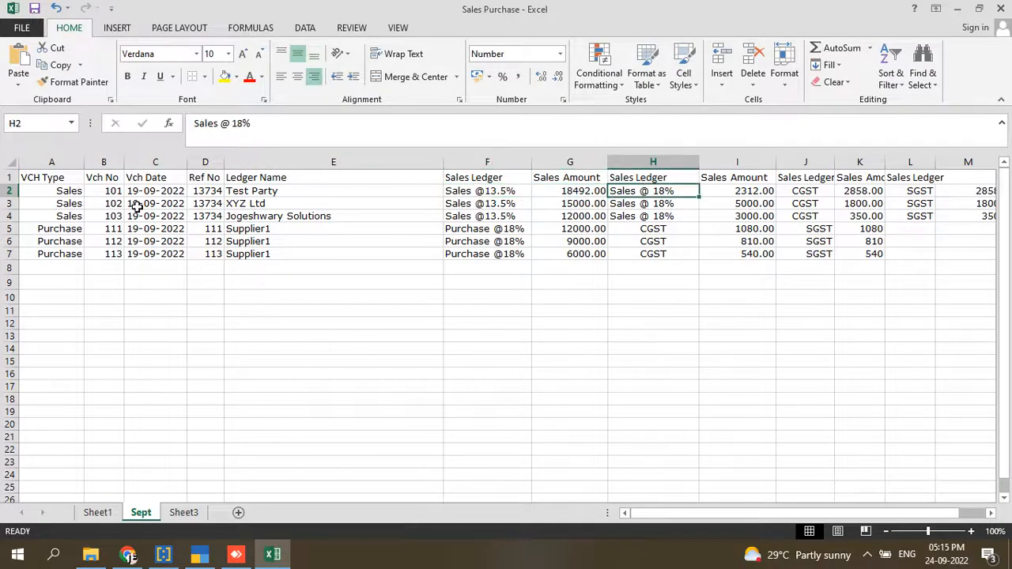
key(Right)
key(Right)
key(Right)
key(Right)
key(Right)
key(Right)
key(Right)
key(Right)
key(Right)
key(Right)
key(Right)
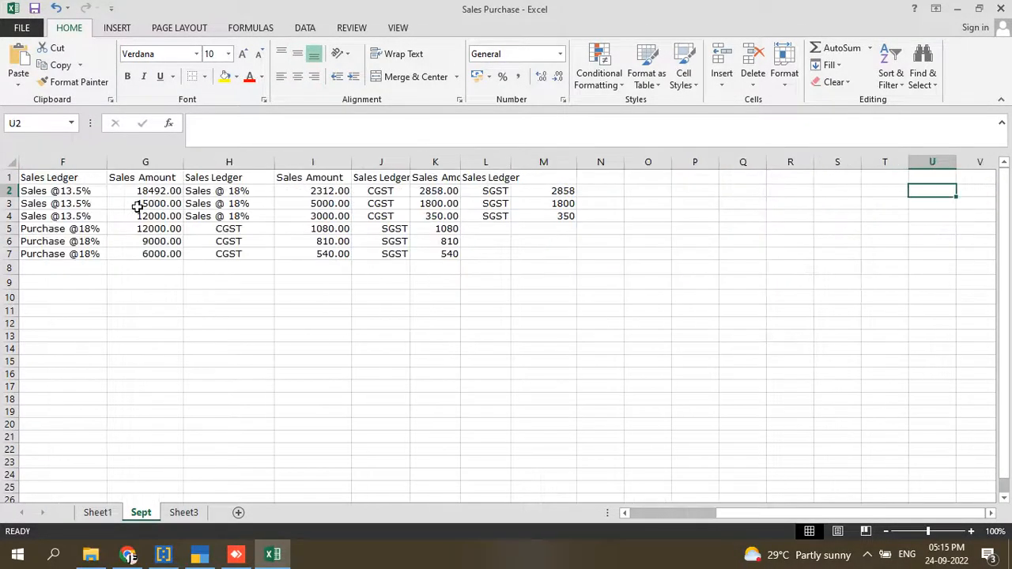
- Look through the empty columns beyond the voucher data in row 2, as far as column AK
key(Right)
key(Right)
key(Right)
key(Right)
key(Right)
key(Right)
key(Right)
key(Right)
key(Right)
key(Right)
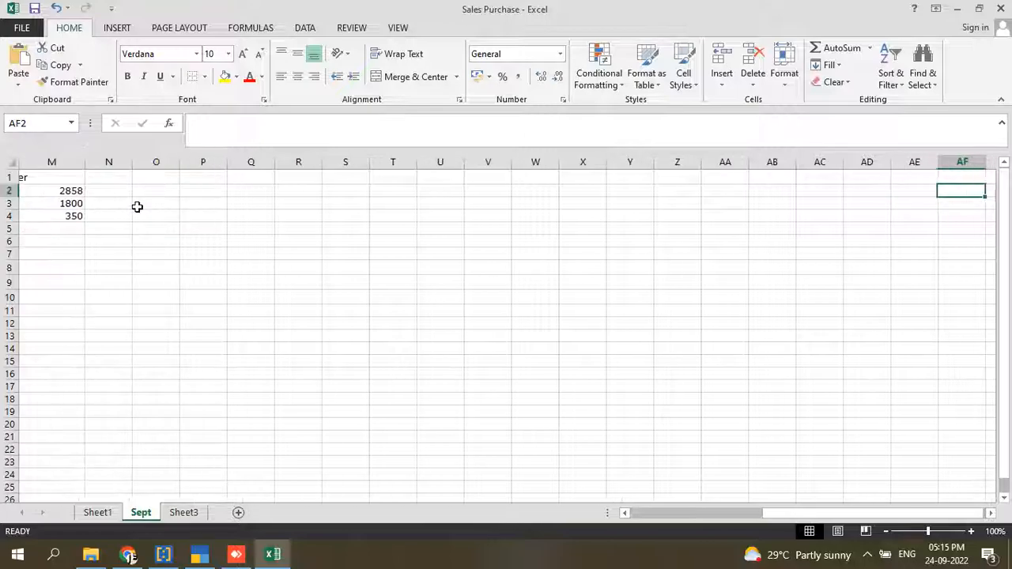
key(Right)
key(Right)
key(Right)
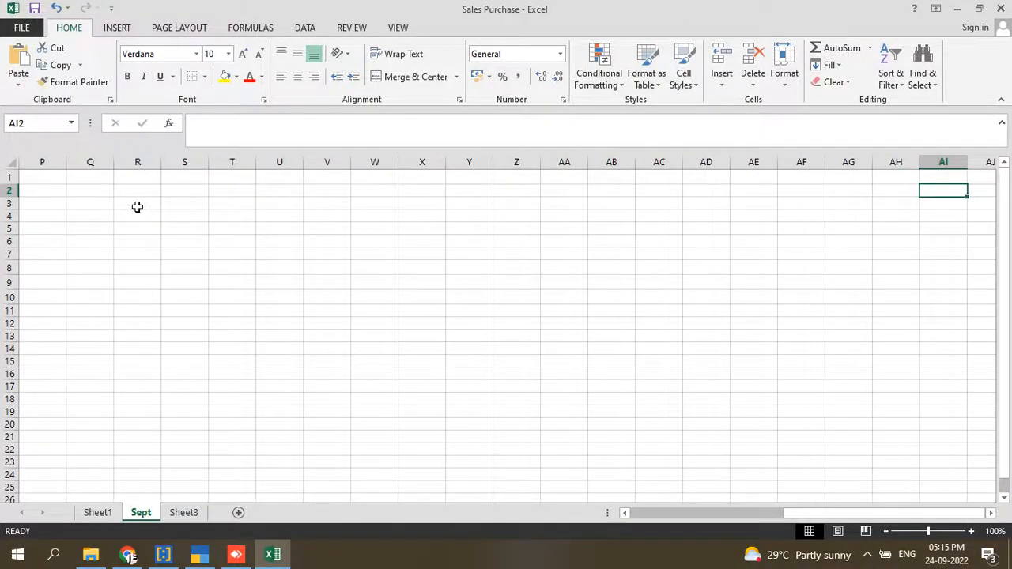
key(Right)
key(Right)
key(Left)
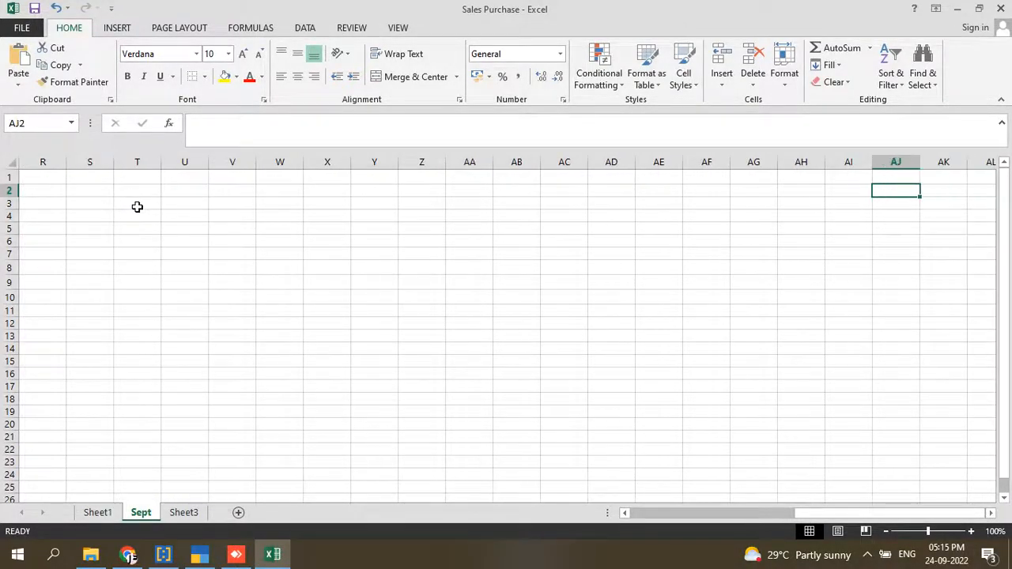
key(Left)
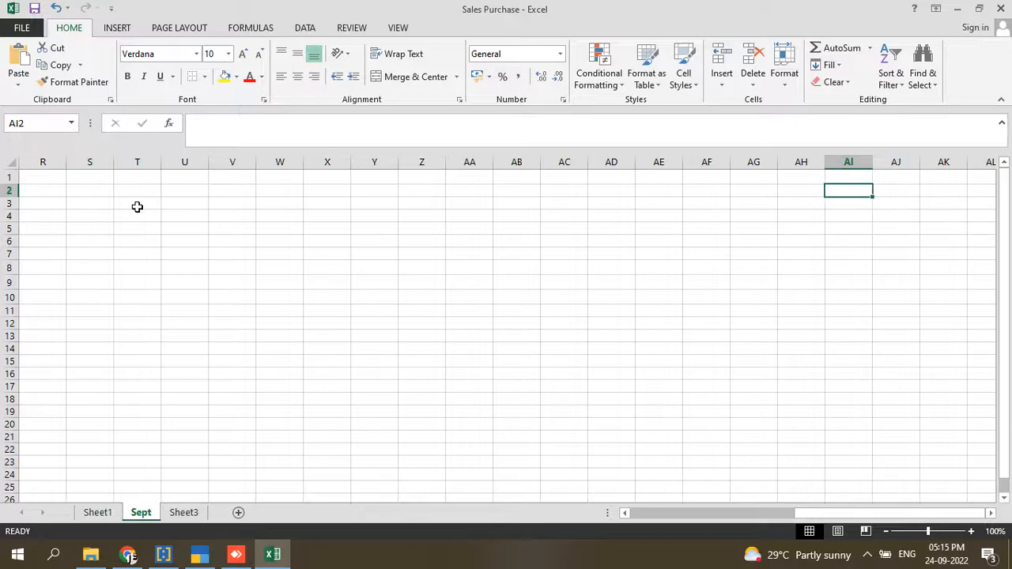
- Go back along row 2 to the first voucher's date in cell C2
key(Up)
key(Down)
key(Down)
key(Up)
key(Left)
key(Left)
key(Left)
key(Left)
key(Left)
key(Left)
key(Left)
key(Left)
key(Left)
key(Left)
key(Left)
key(Left)
key(Left)
key(Left)
key(Left)
key(Left)
key(Left)
key(Left)
key(Left)
key(Left)
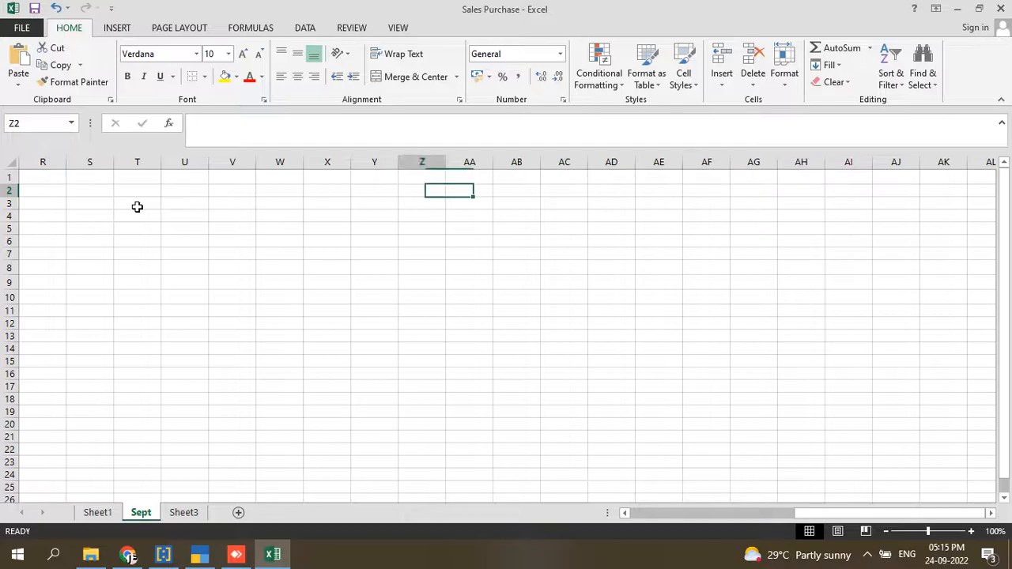
key(Left)
key(Left)
key(Left)
key(Left)
key(Left)
key(Left)
key(Left)
key(Left)
key(Left)
key(Left)
key(Right)
key(Right)
key(Right)
key(Right)
key(Right)
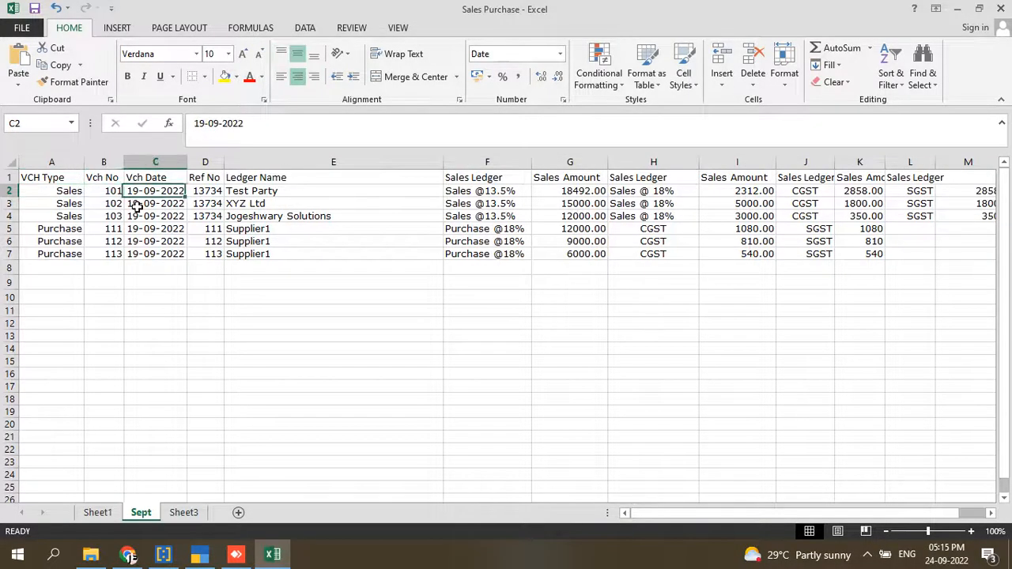
- Review the first voucher's ledger and amount columns again, finishing at its voucher type in cell A2
key(Right)
key(Left)
key(Right)
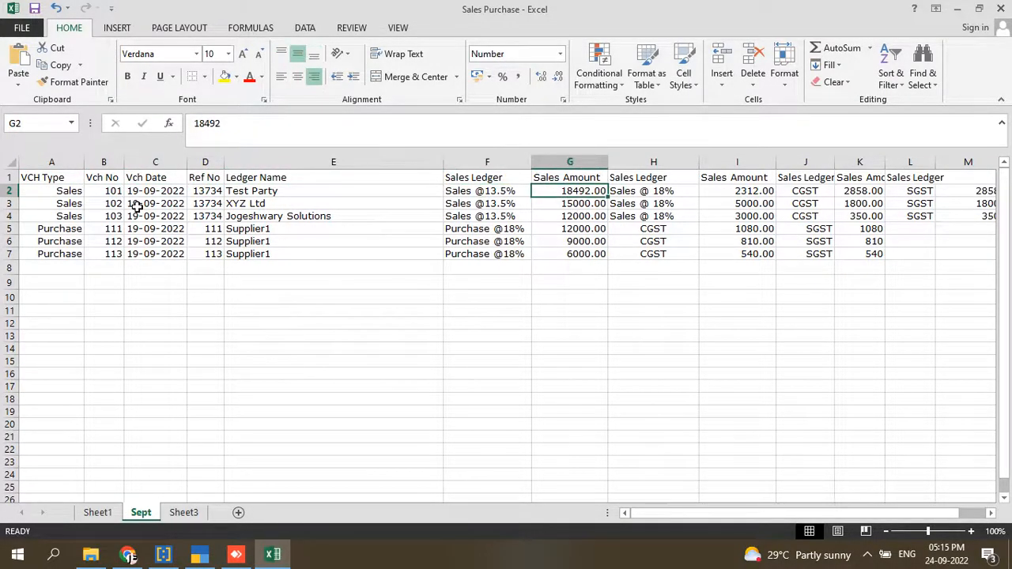
key(Right)
key(Right)
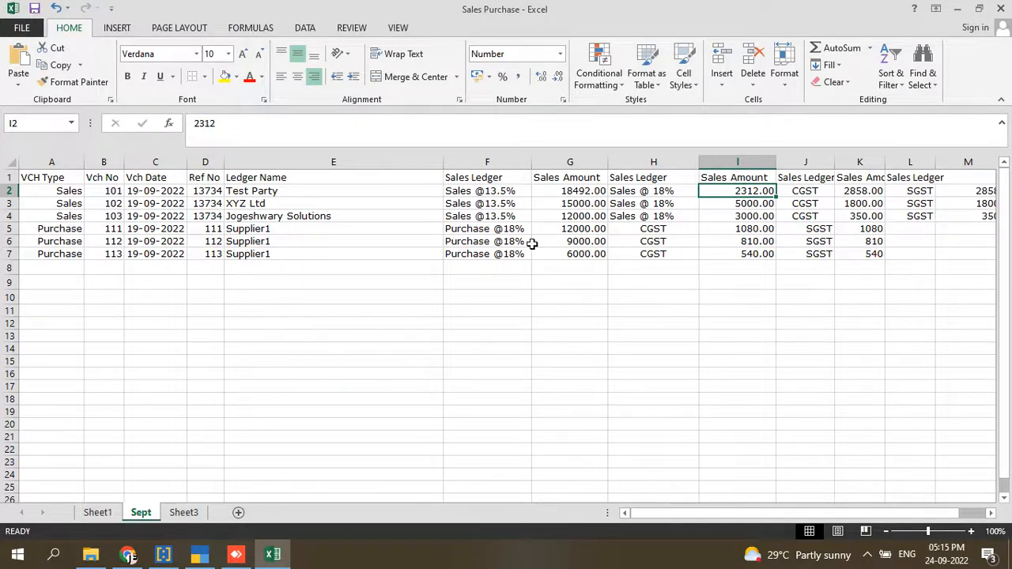
key(Left)
key(Home)
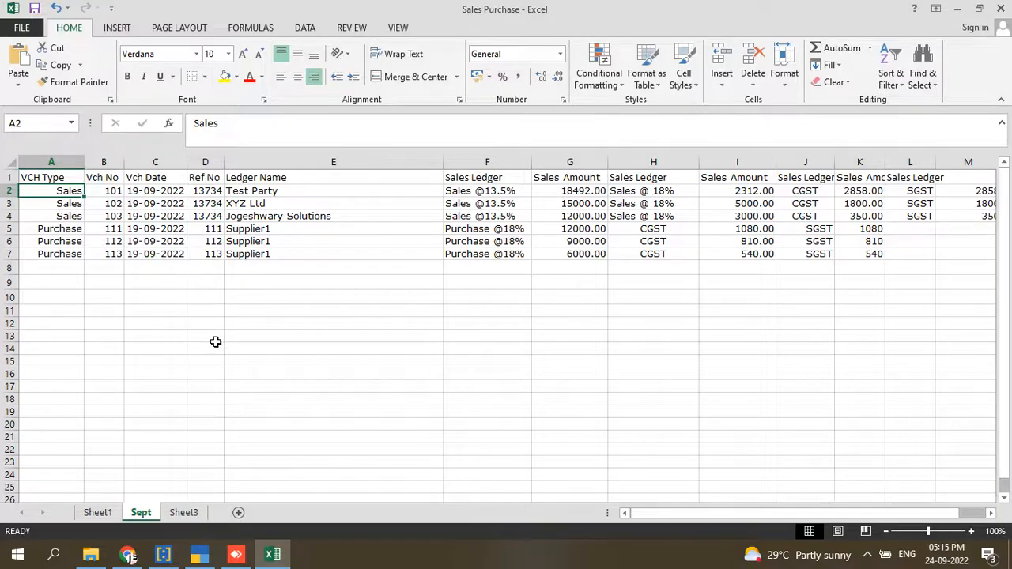
- Switch to TallyPrime, check the Day Book for the period 1-4-2022 to 31-3-23 and return to the Gateway of Tally
click(200, 556)
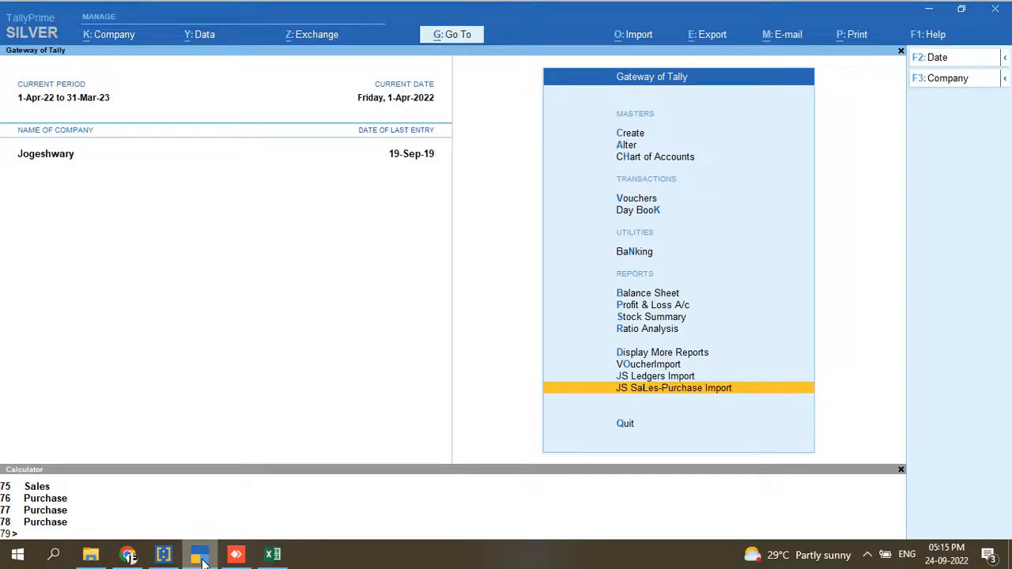
key(k)
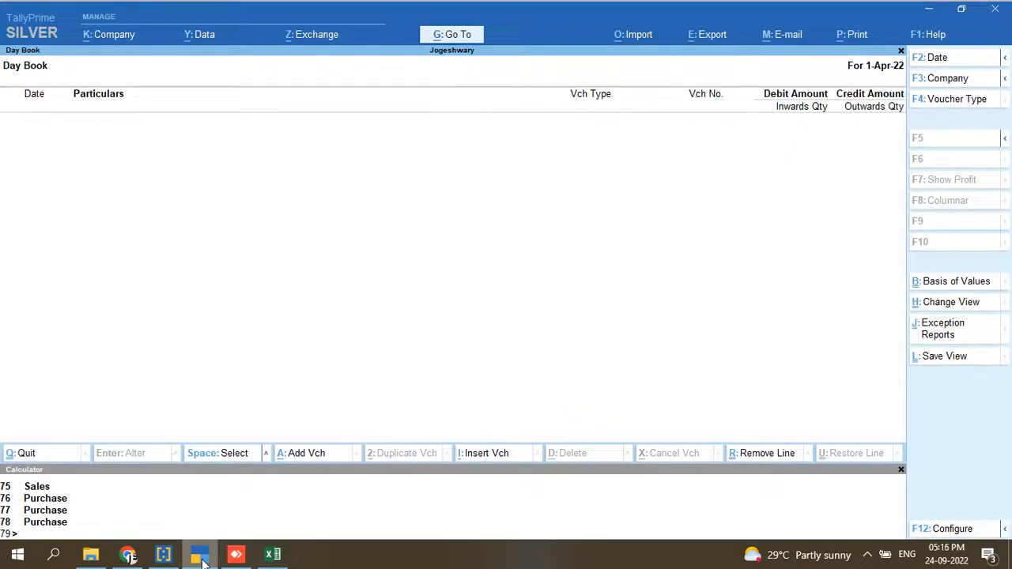
key(alt+F2)
key(Return)
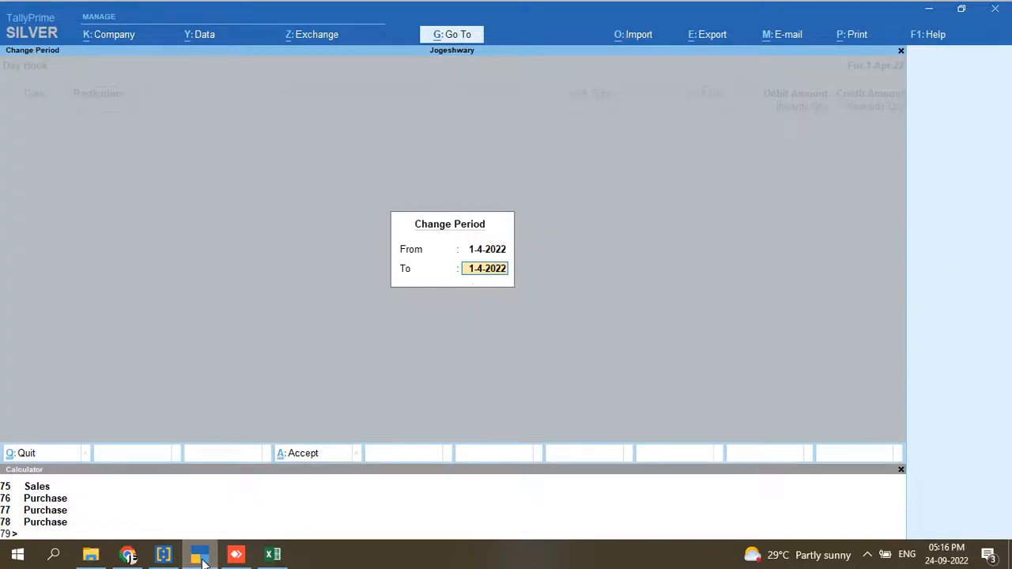
text(31-3-23)
key(Return)
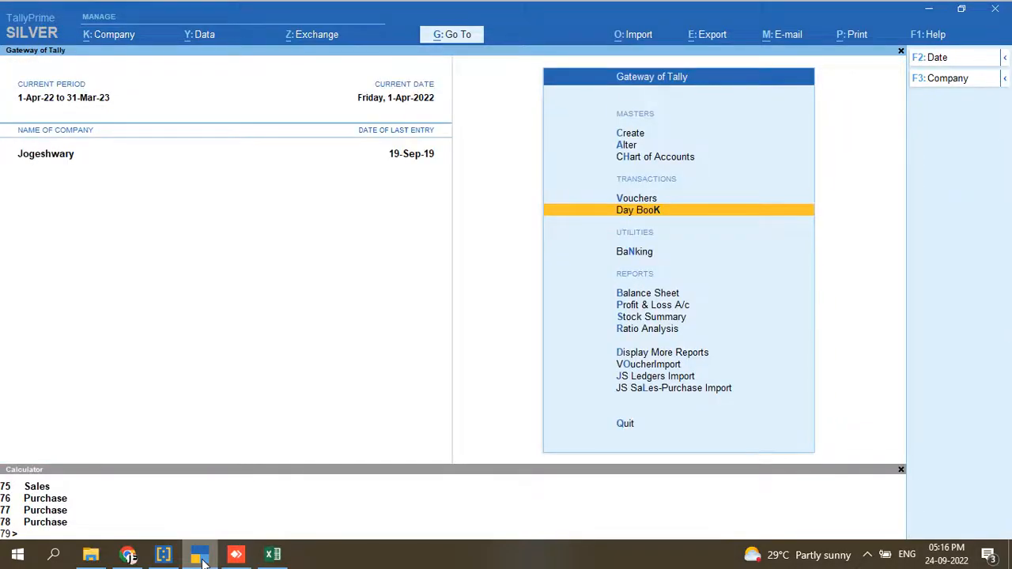
- Open JS Sales-Purchase Import from the Gateway of Tally
key(Down)
key(Down)
key(Down)
key(Down)
key(Down)
key(Down)
key(Down)
key(Down)
key(Down)
key(Return)
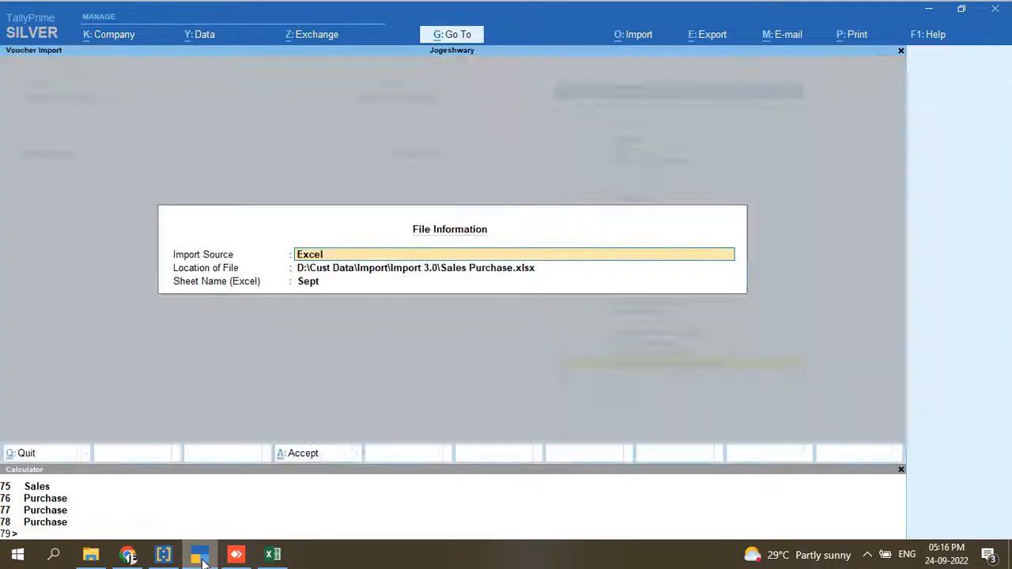
- Keep Excel as the import source and set the file location to D:\Cust Data\Import\Import 3.0\Sales Purchase.xlsx
key(Return)
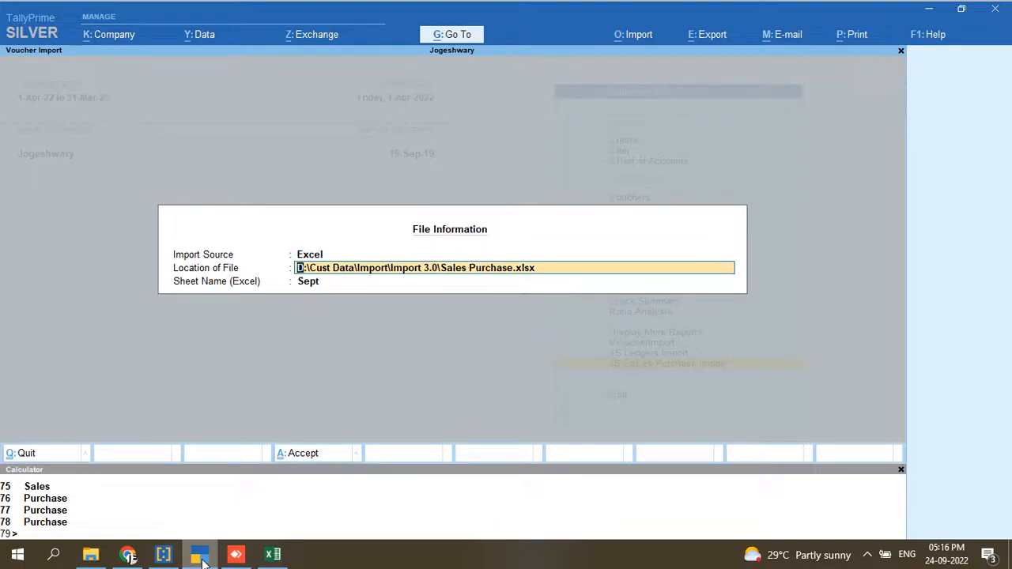
key(BackSpace)
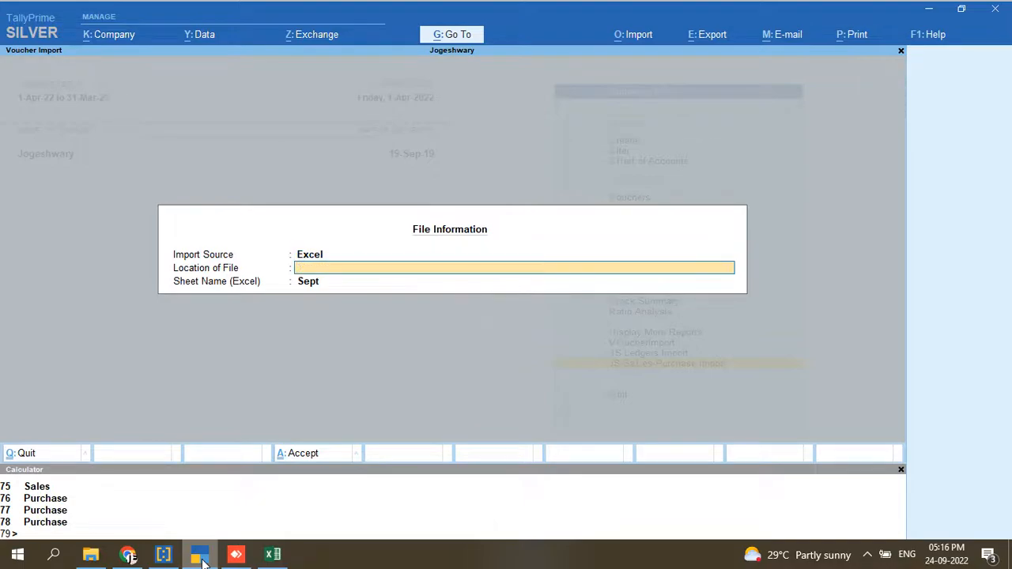
text(D:\Cust Data\Import\Import 3.0\Sales Purchase.xlsx)
key(Return)
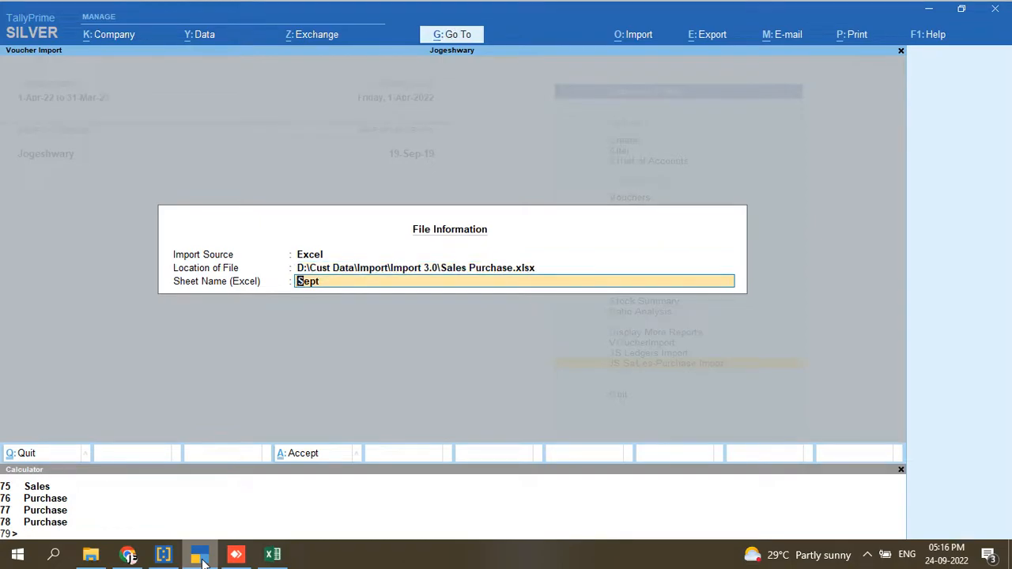
- Check the sheet name in Excel, import the vouchers from the Sept sheet into TallyPrime, and review and minimize the import log
click(274, 556)
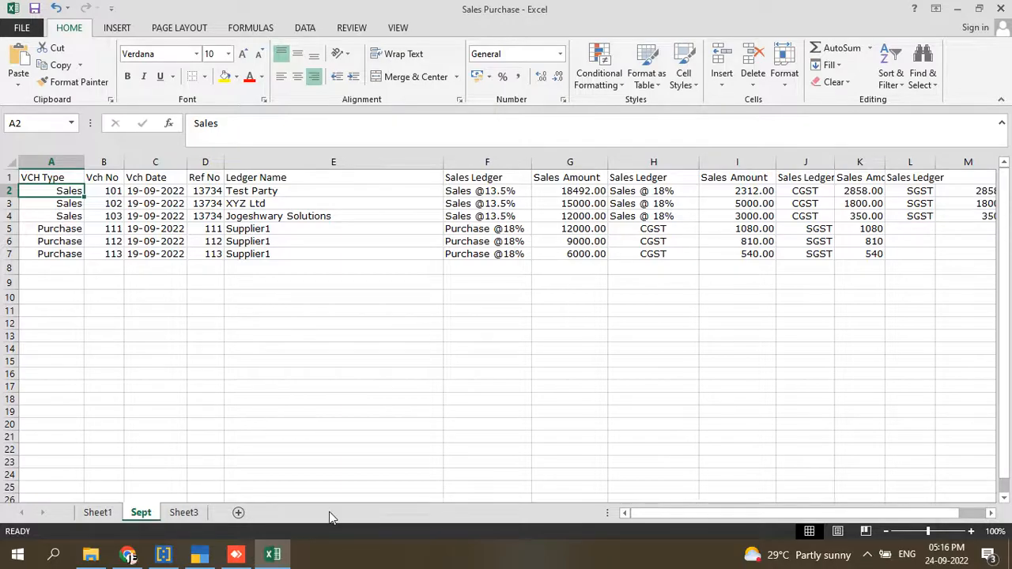
click(199, 556)
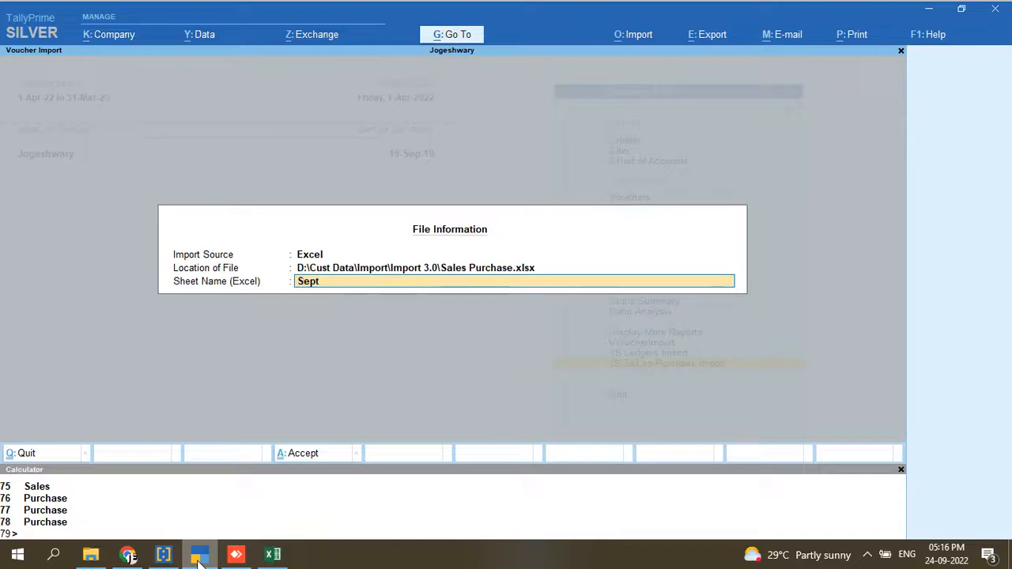
key(Return)
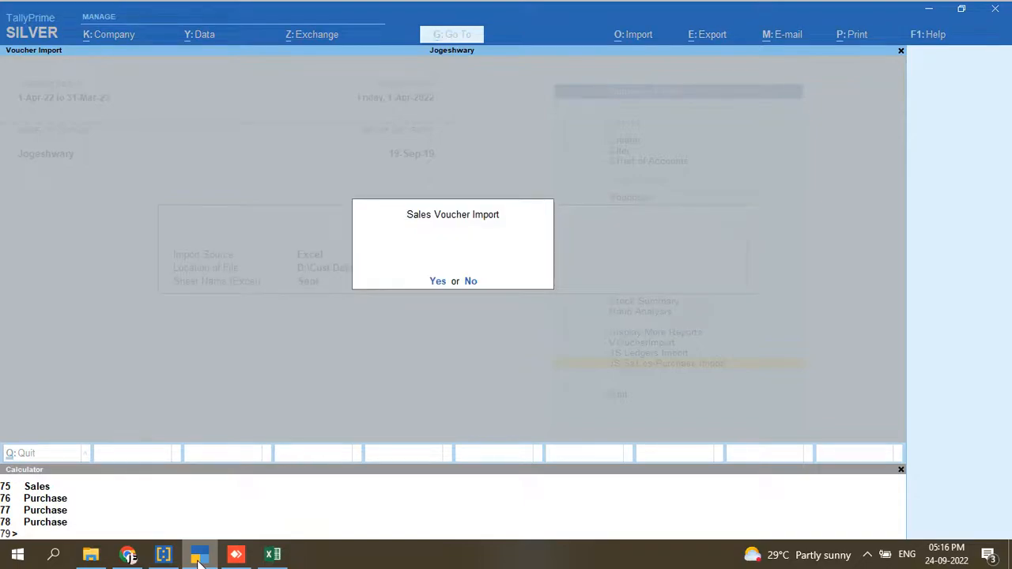
key(Return)
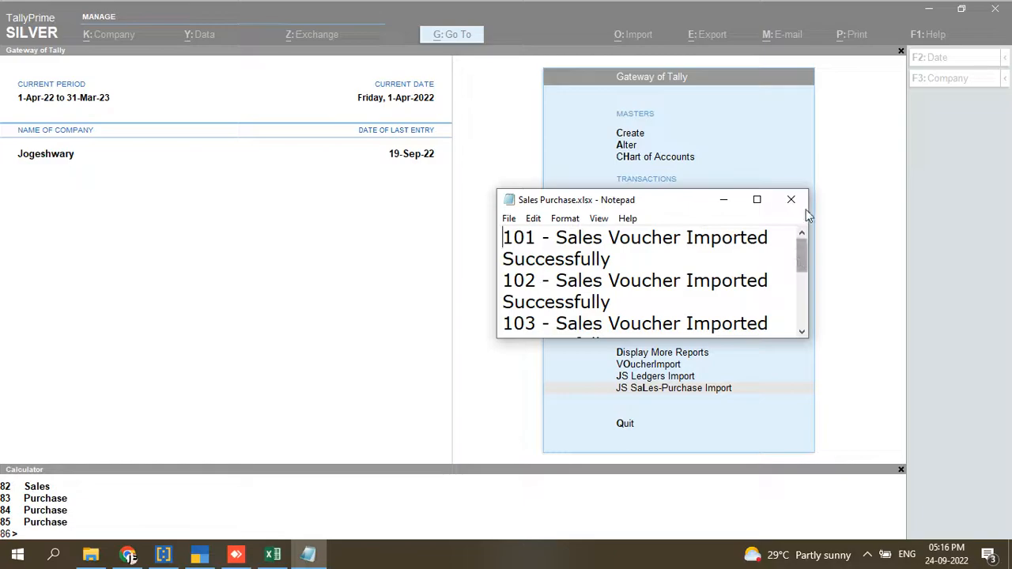
click(756, 200)
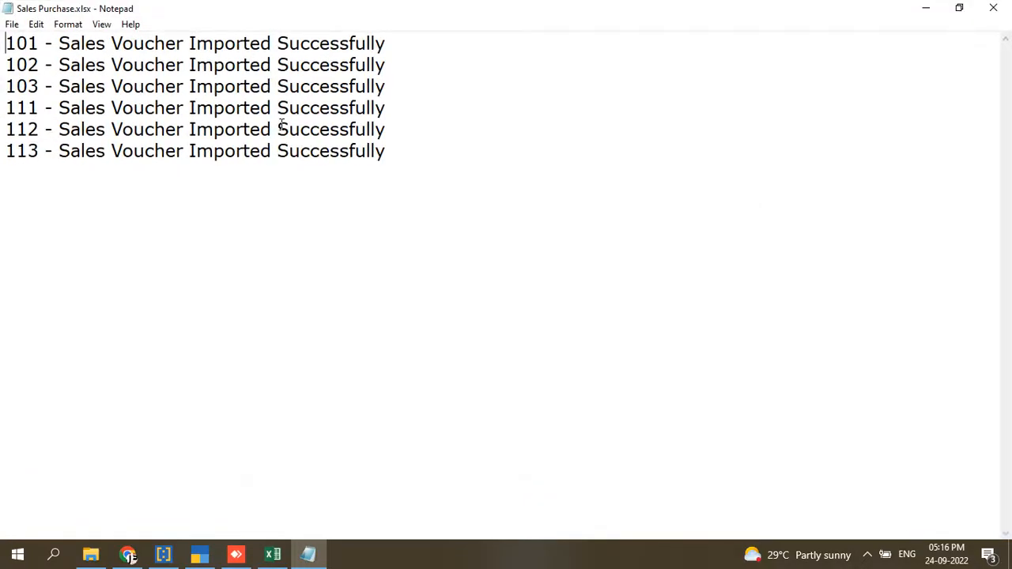
click(929, 13)
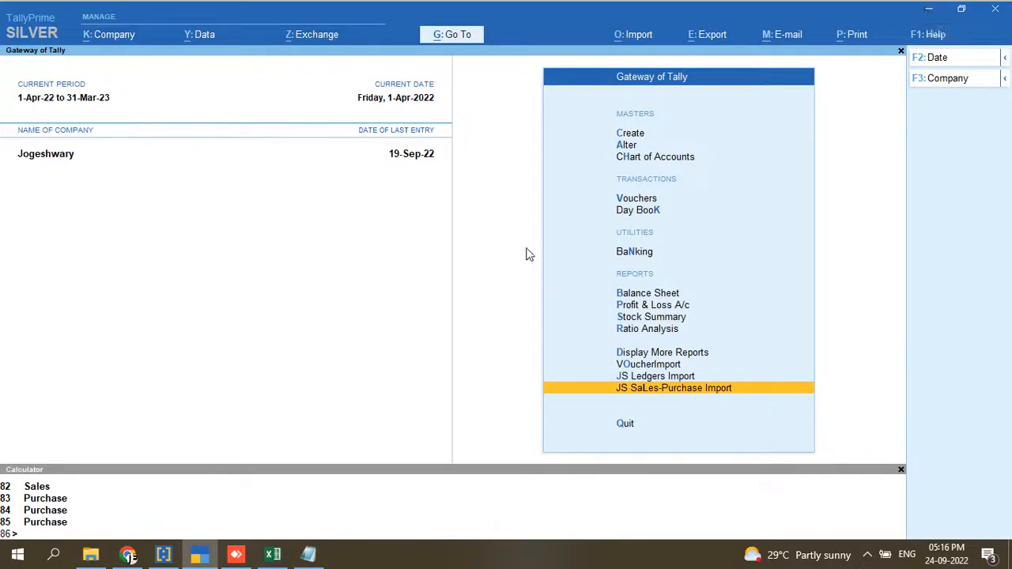
- Open the Day Book from the Gateway of Tally and set its period from 1-4-2022 to 31-3
key(Up)
key(Up)
key(Up)
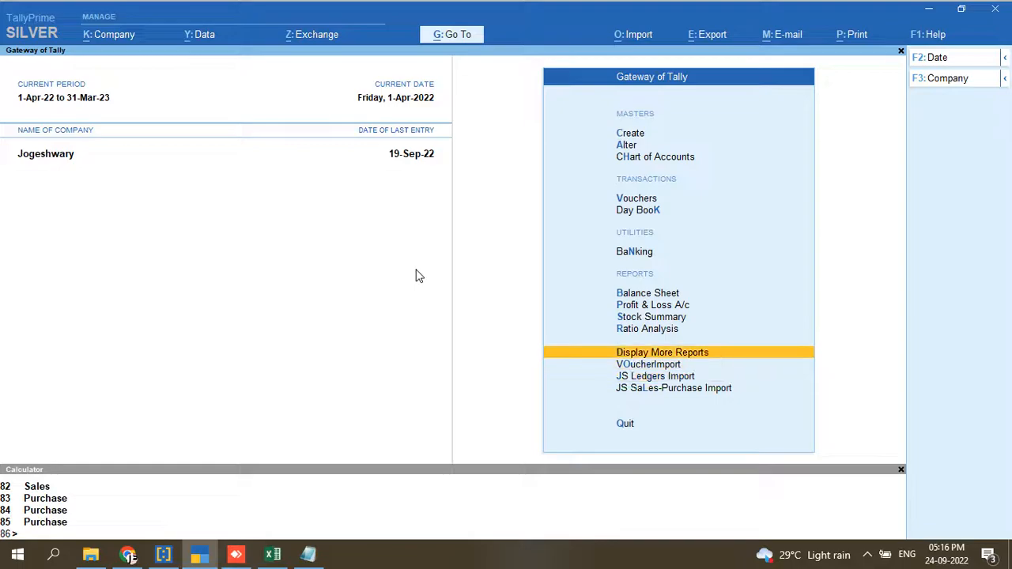
key(Up)
key(k)
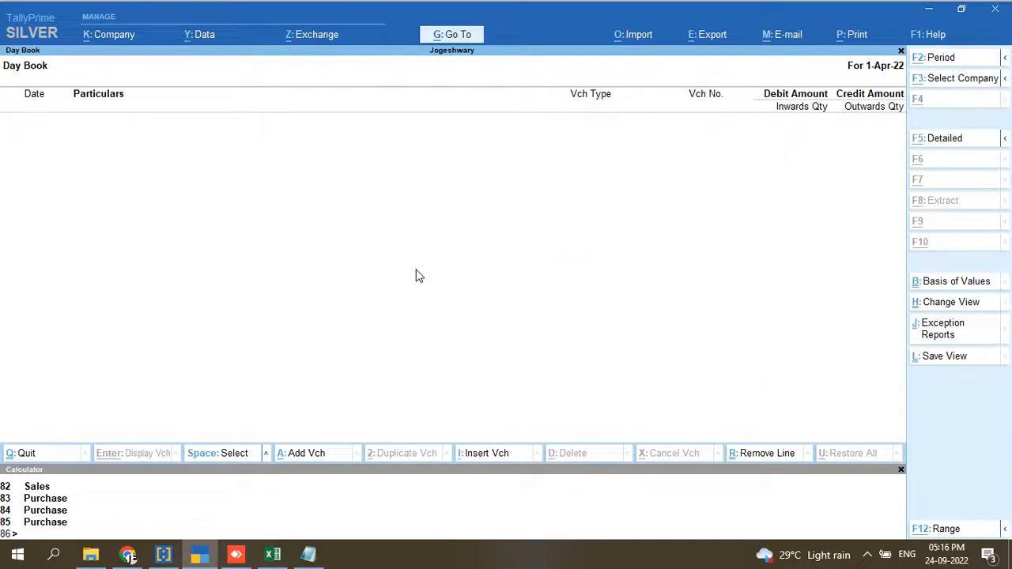
key(F2)
text(1)
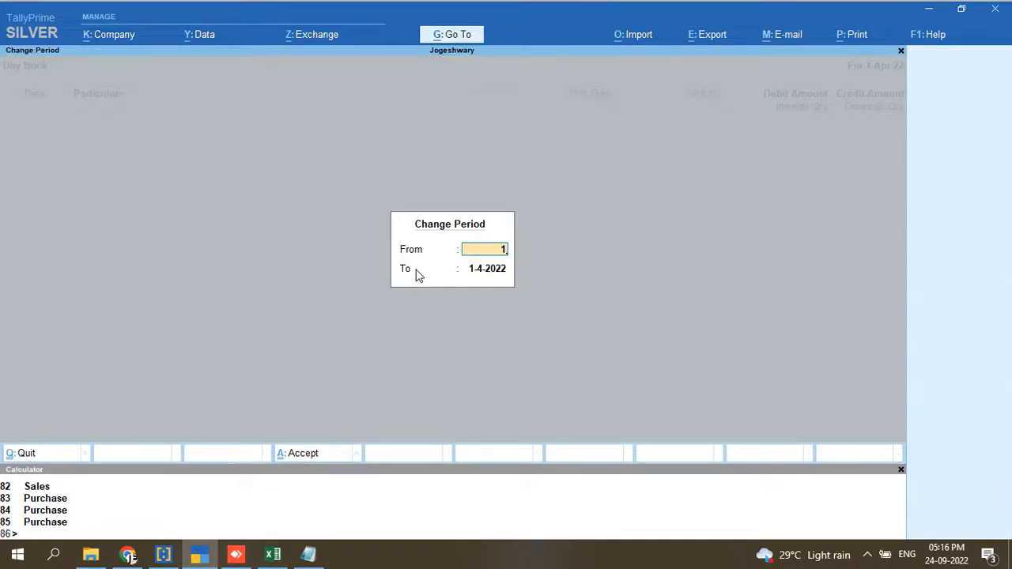
text(.4.2022)
key(Return)
text(31)
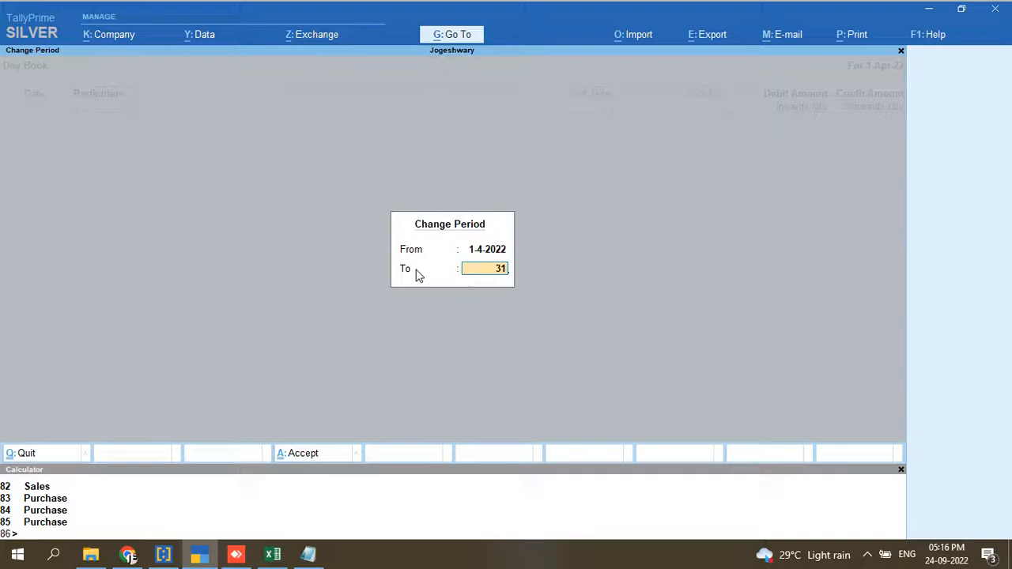
text(.3)
key(Return)
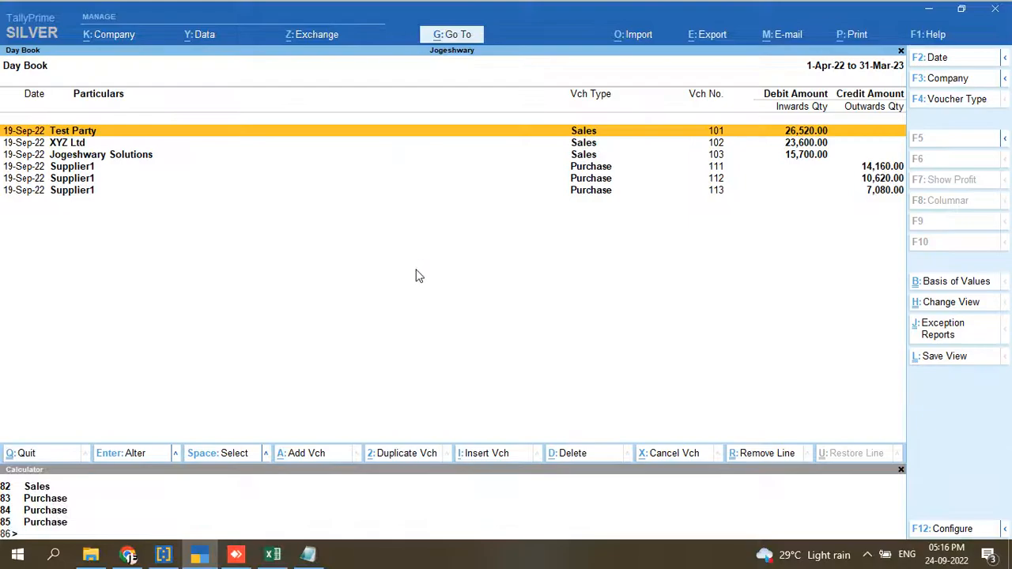
- Open the Test Party sales voucher from the Day Book to examine its ledger amounts, and return to the Gateway of Tally
key(Down)
key(Up)
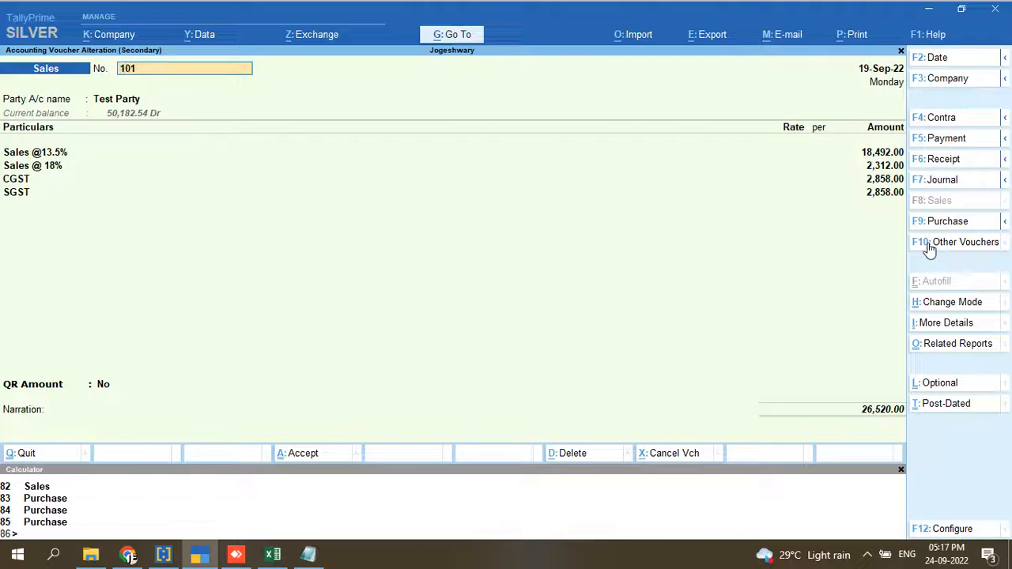
key(Escape)
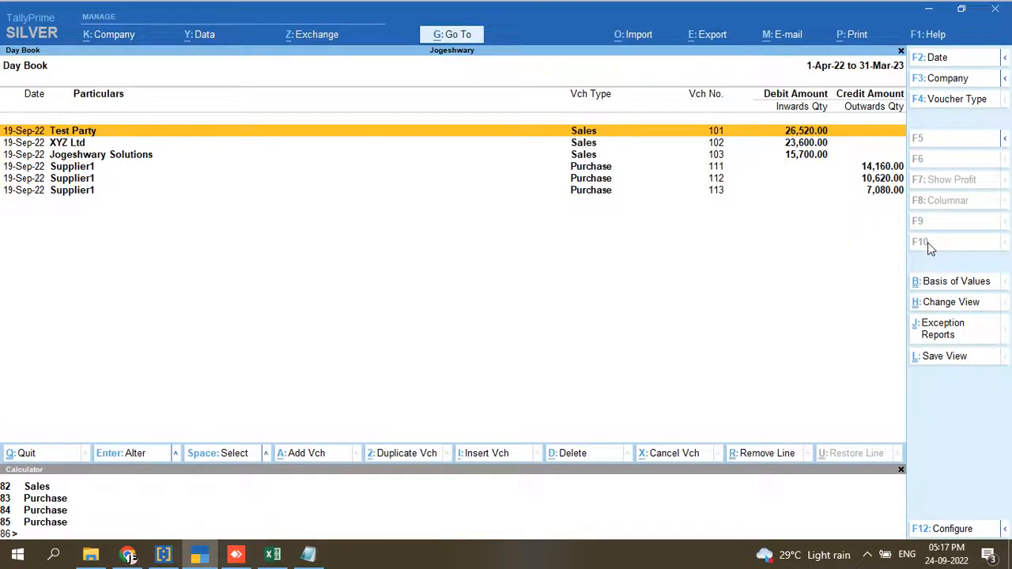
key(Escape)
- Examine the import choices under VoucherImport, return to the Gateway of Tally and highlight JS Sales-Purchase Import
key(Down)
key(Down)
key(Down)
key(Down)
key(Down)
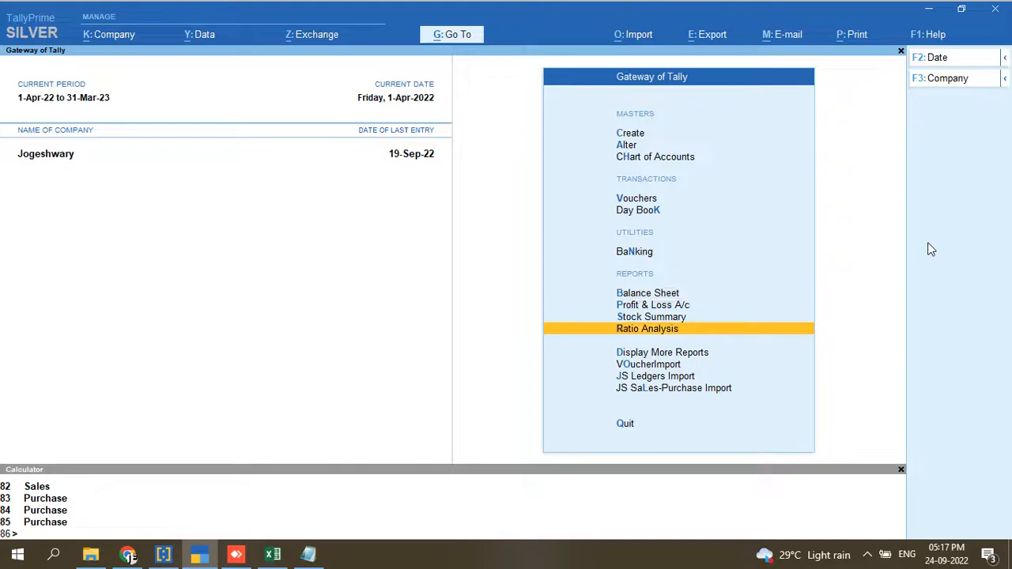
key(Down)
key(Down)
key(Return)
key(Down)
key(Up)
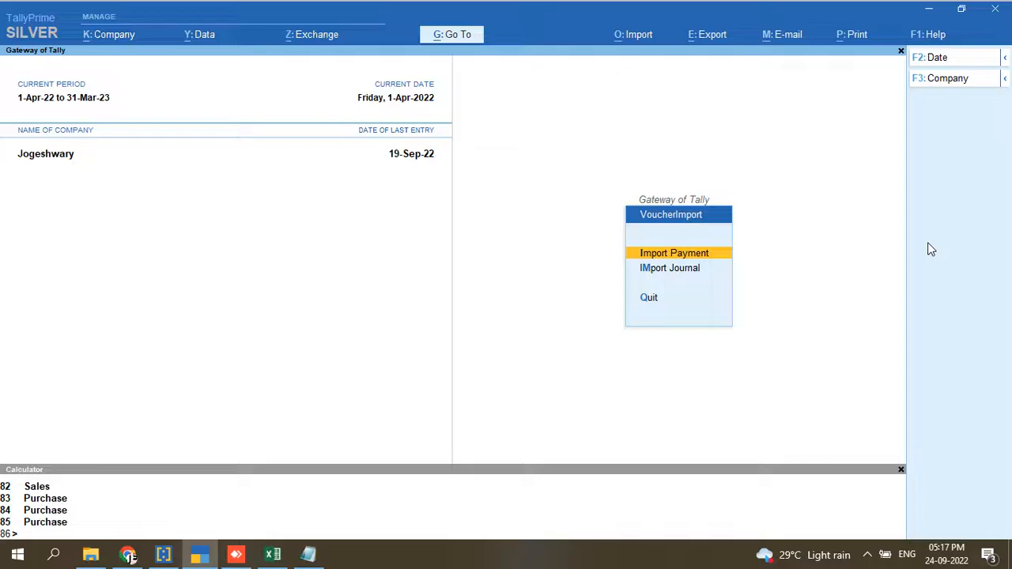
key(Escape)
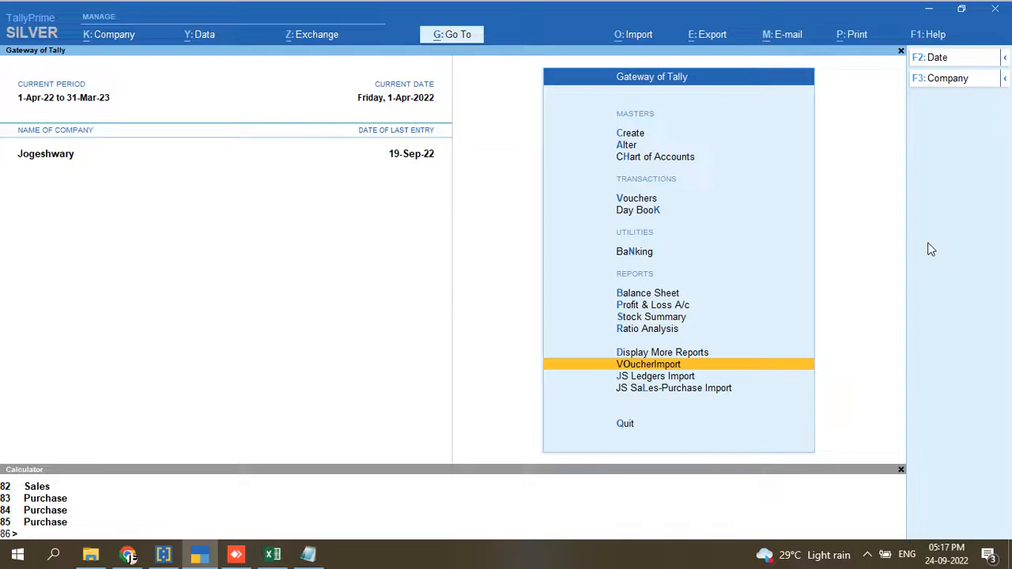
key(Down)
key(Down)
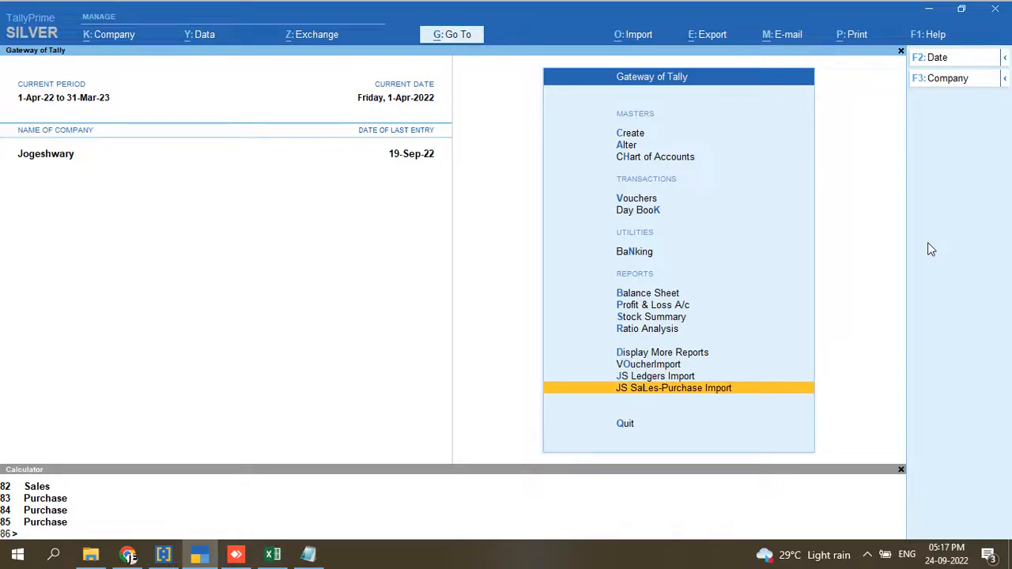